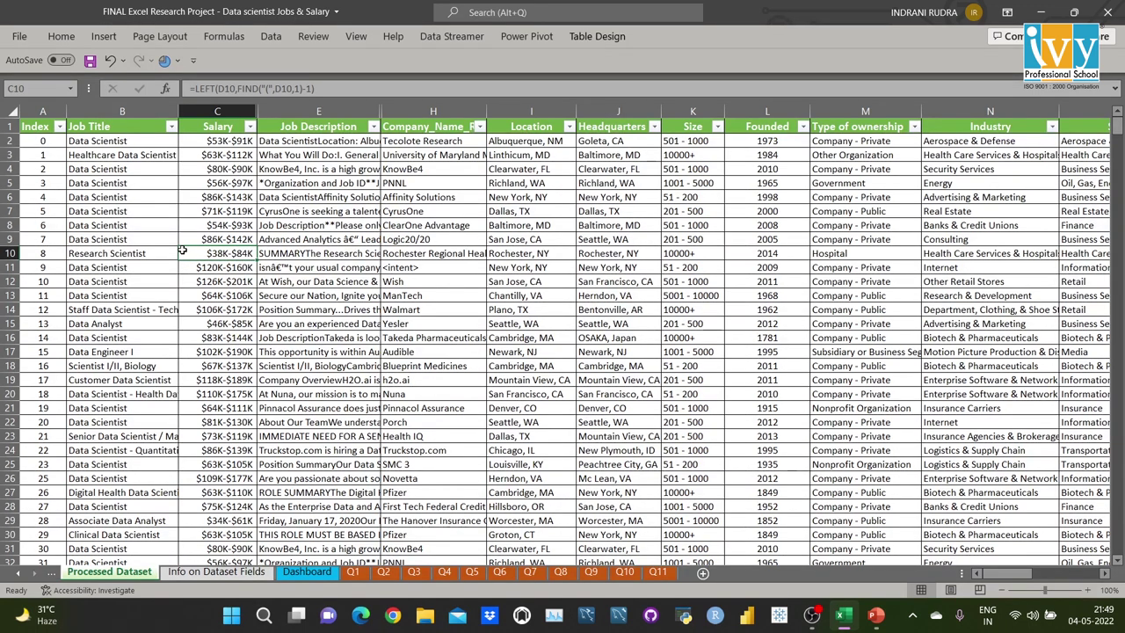
# Step: Create named ranges for the entire Processed Dataset table from the top row labels only, excluding the right column
pyautogui.hotkey('ctrl', 'a')
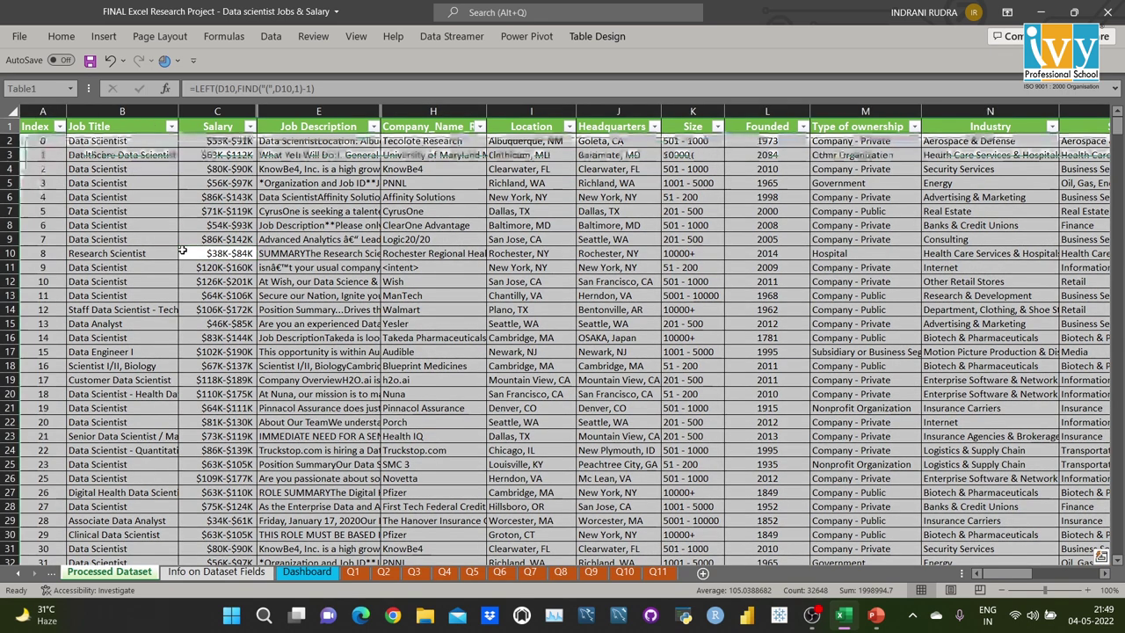
pyautogui.click(227, 40)
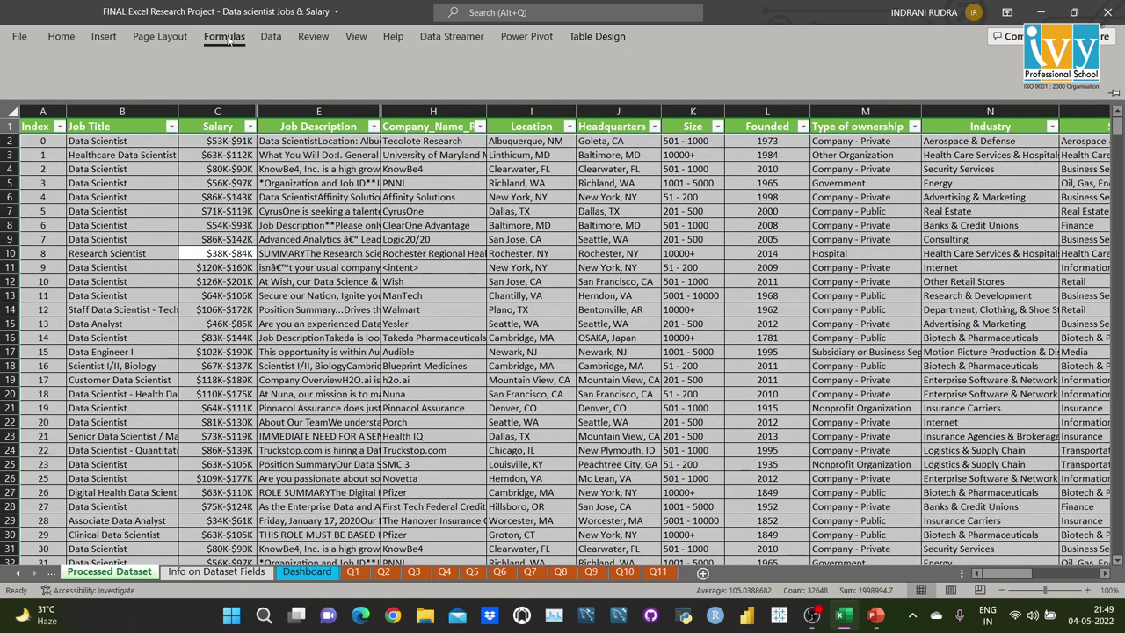
pyautogui.click(475, 95)
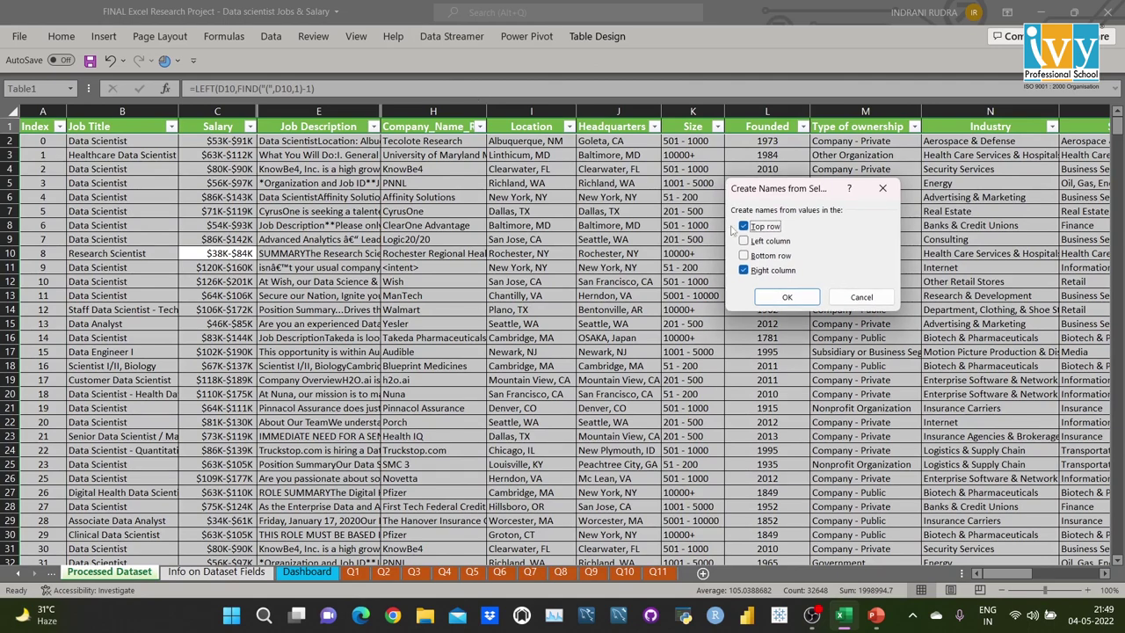
pyautogui.click(743, 269)
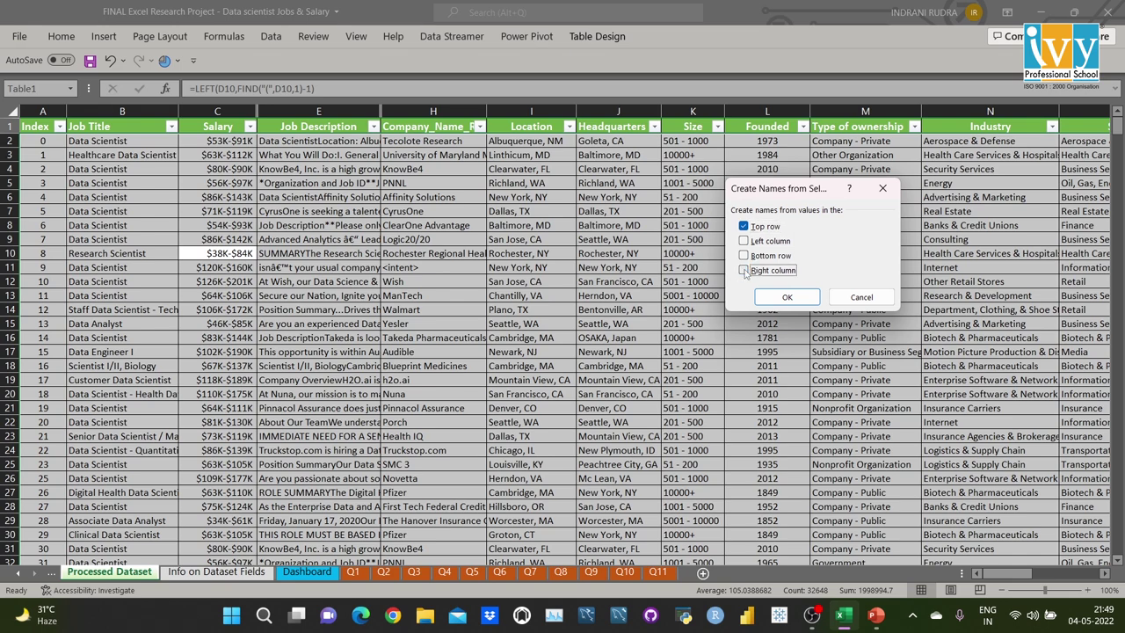
pyautogui.click(785, 298)
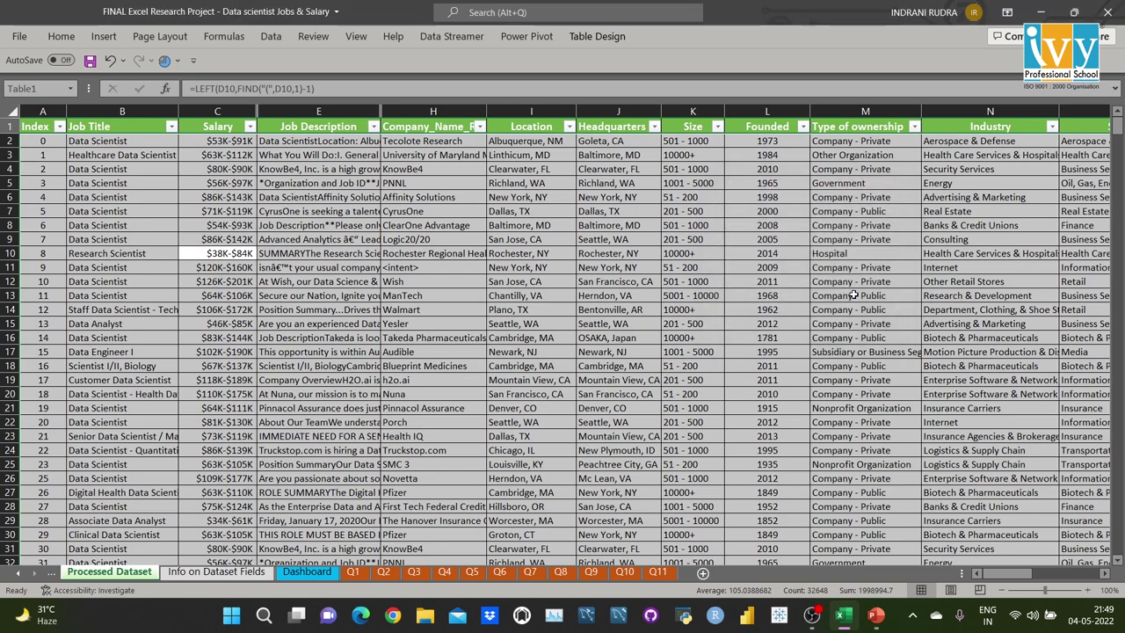
pyautogui.click(415, 283)
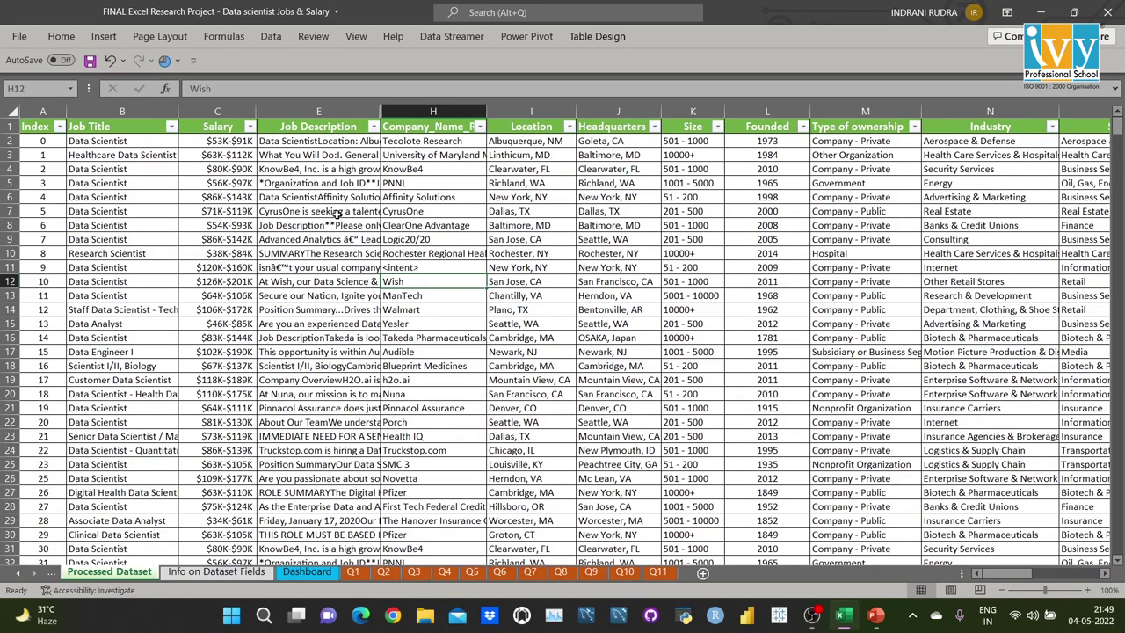
# Step: Insert a PivotTable based on Table1 into the existing Q1 worksheet at cell B24
pyautogui.click(353, 572)
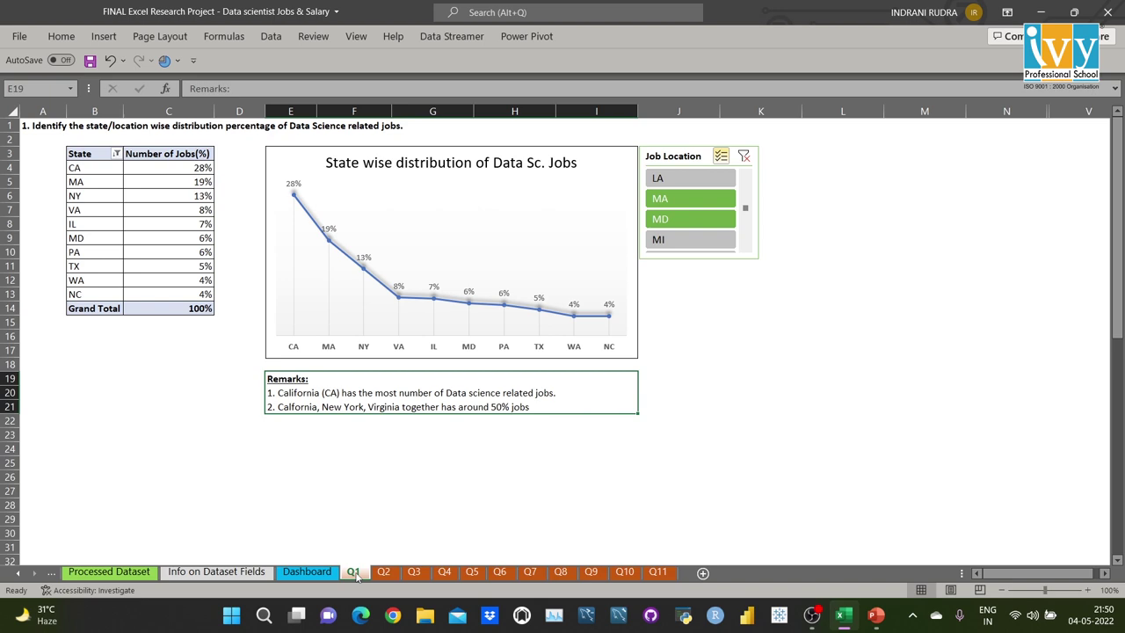
pyautogui.click(143, 572)
pyautogui.click(137, 253)
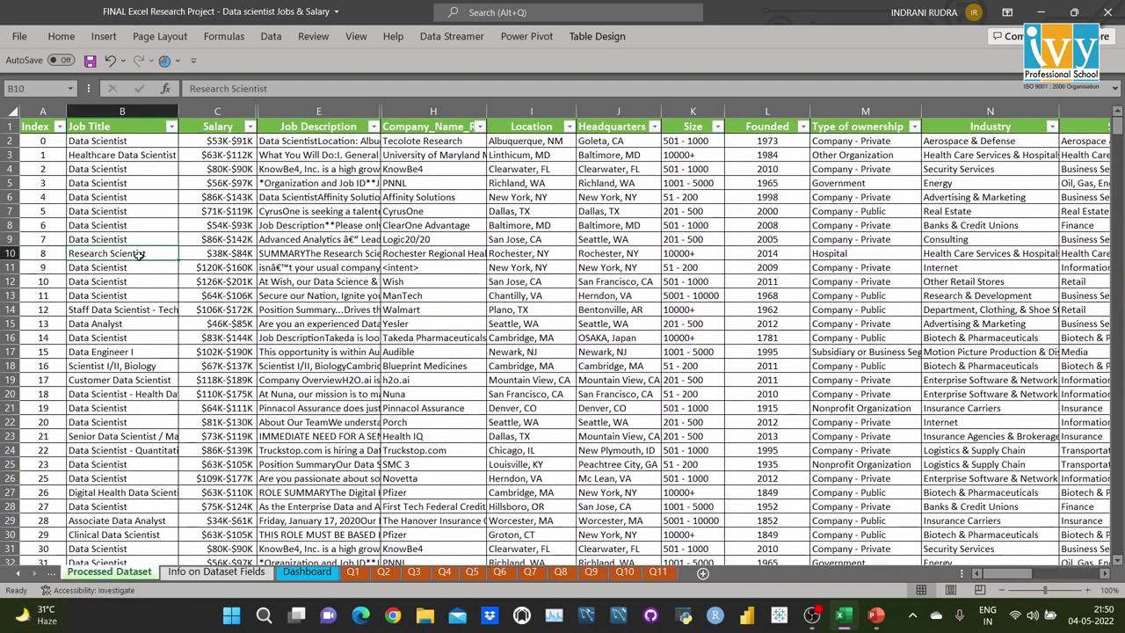
pyautogui.click(104, 36)
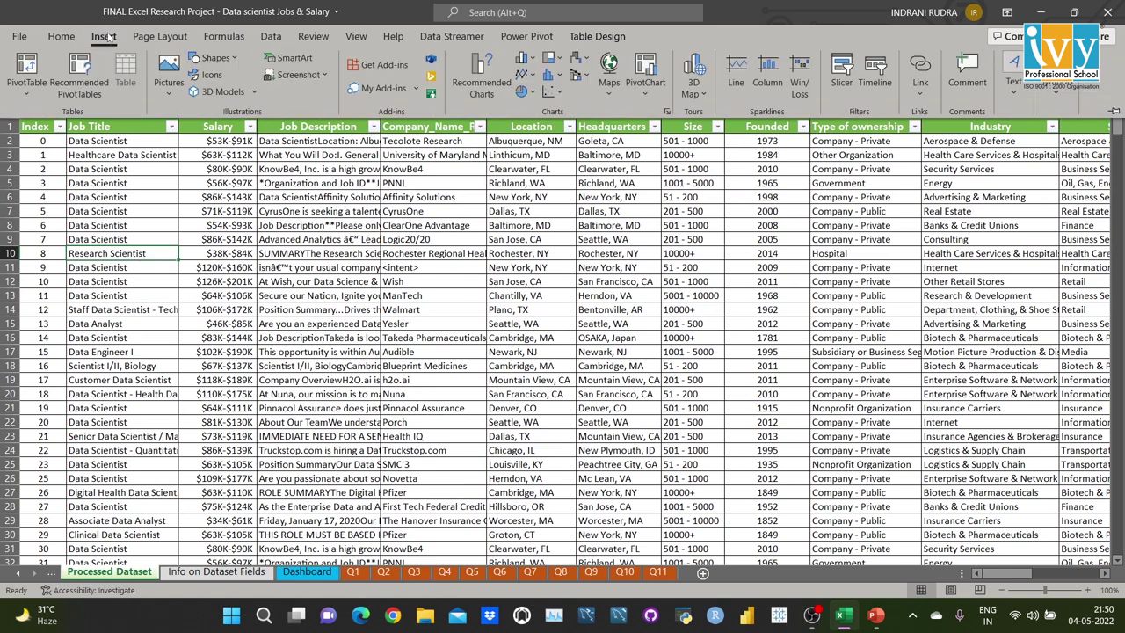
pyautogui.click(26, 66)
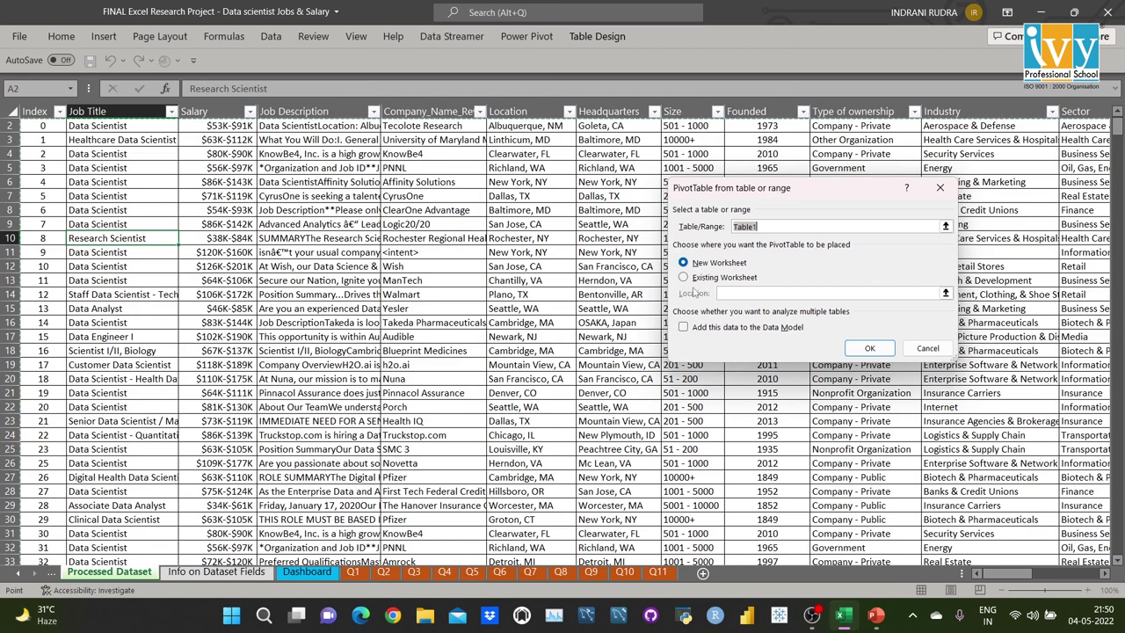
pyautogui.click(685, 279)
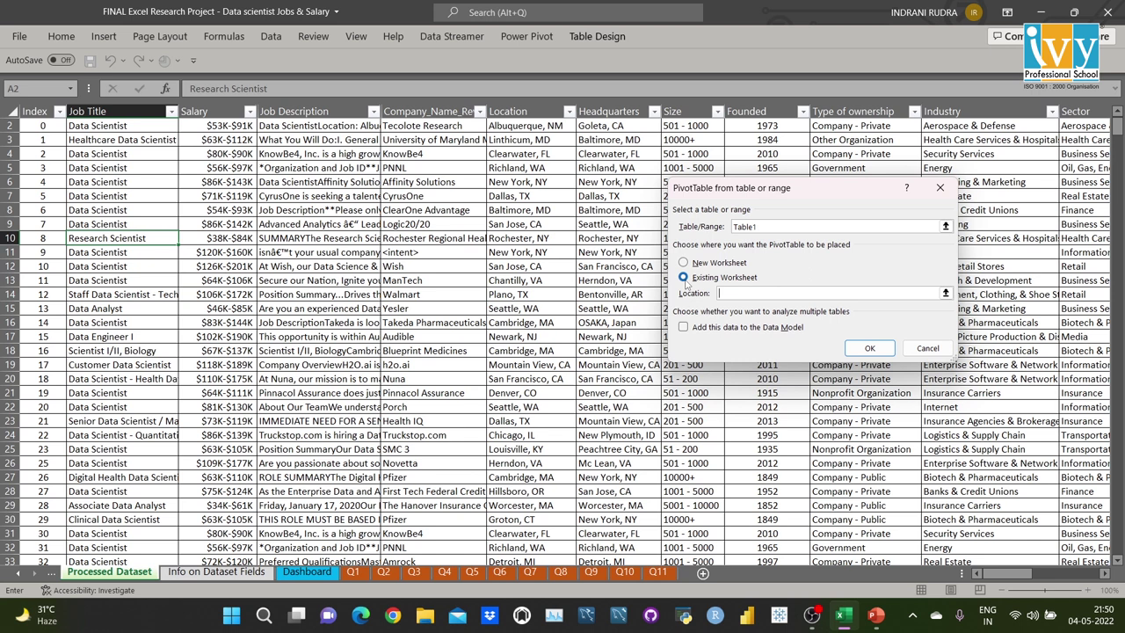
pyautogui.click(352, 572)
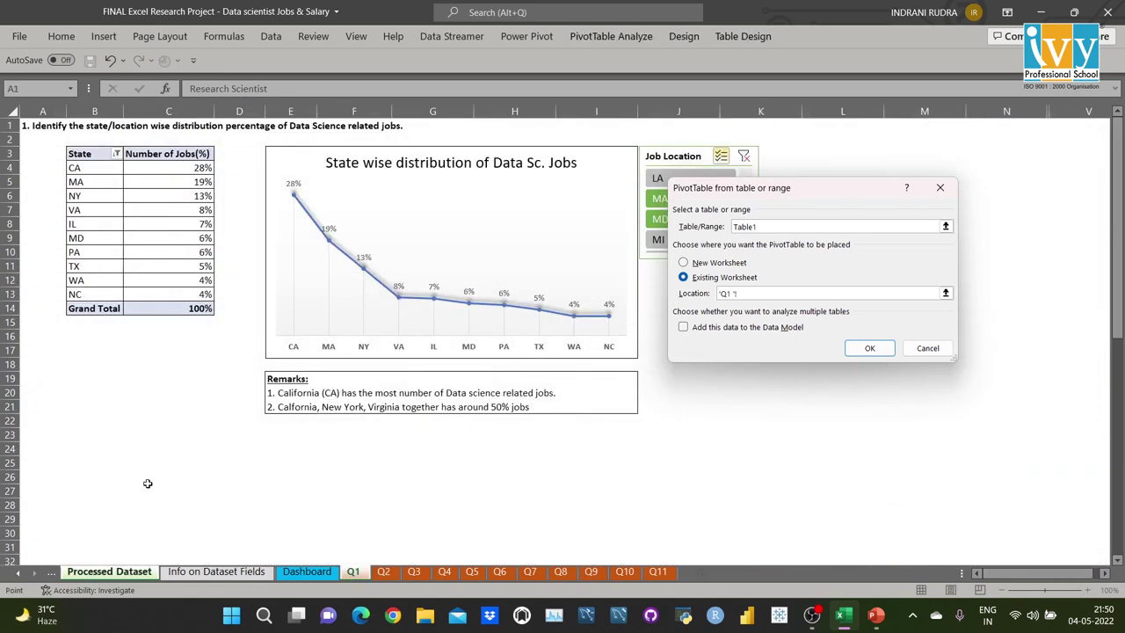
pyautogui.click(86, 449)
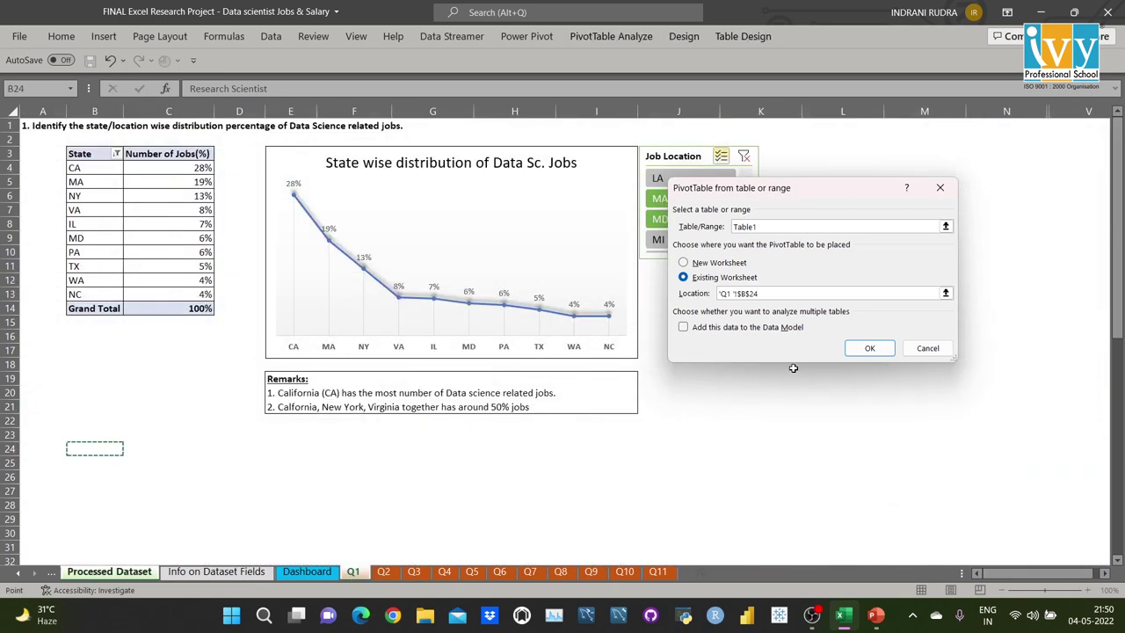
pyautogui.click(870, 348)
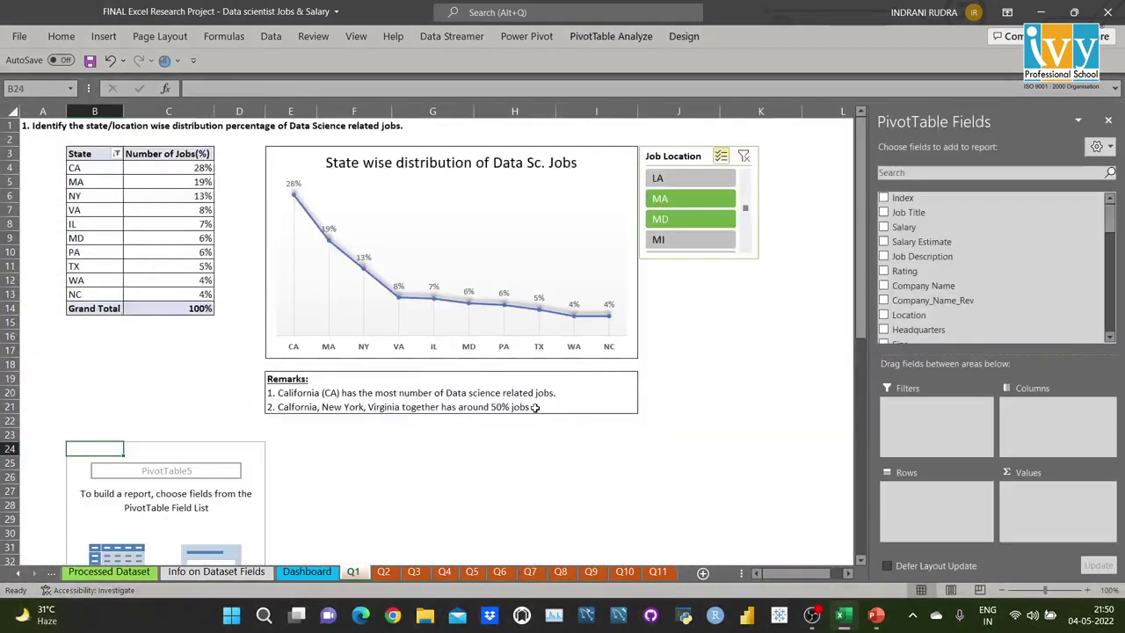
# Step: Add Job Location to the new PivotTable's rows and the count of Job Title to its values
pyautogui.scroll(-1, 524, 398)
pyautogui.scroll(-3, 524, 398)
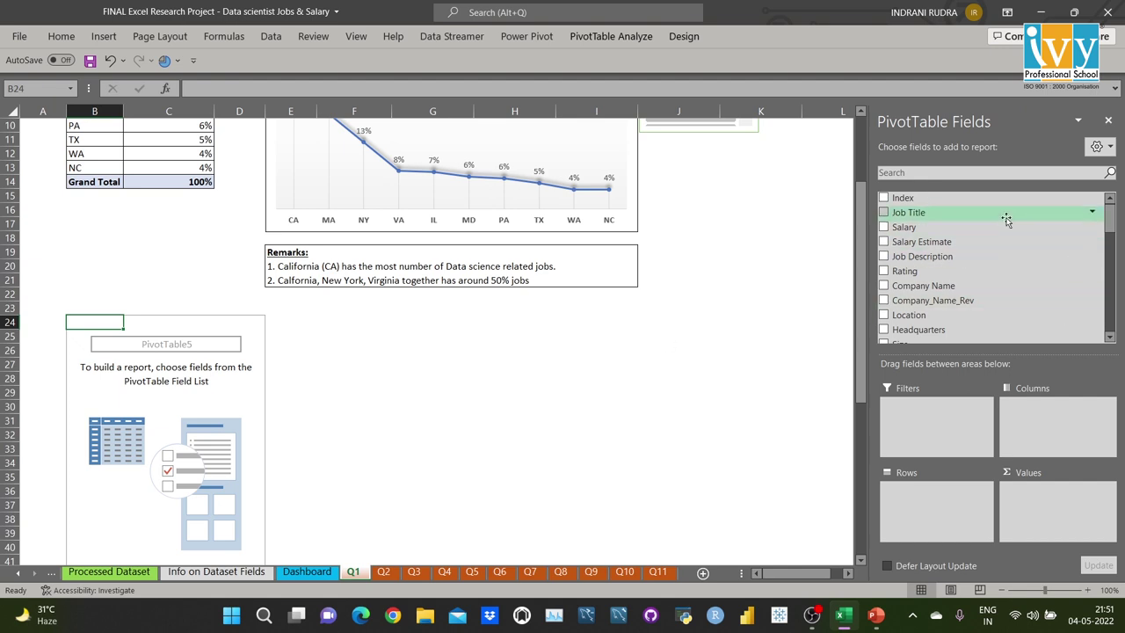
pyautogui.scroll(-4, 940, 272)
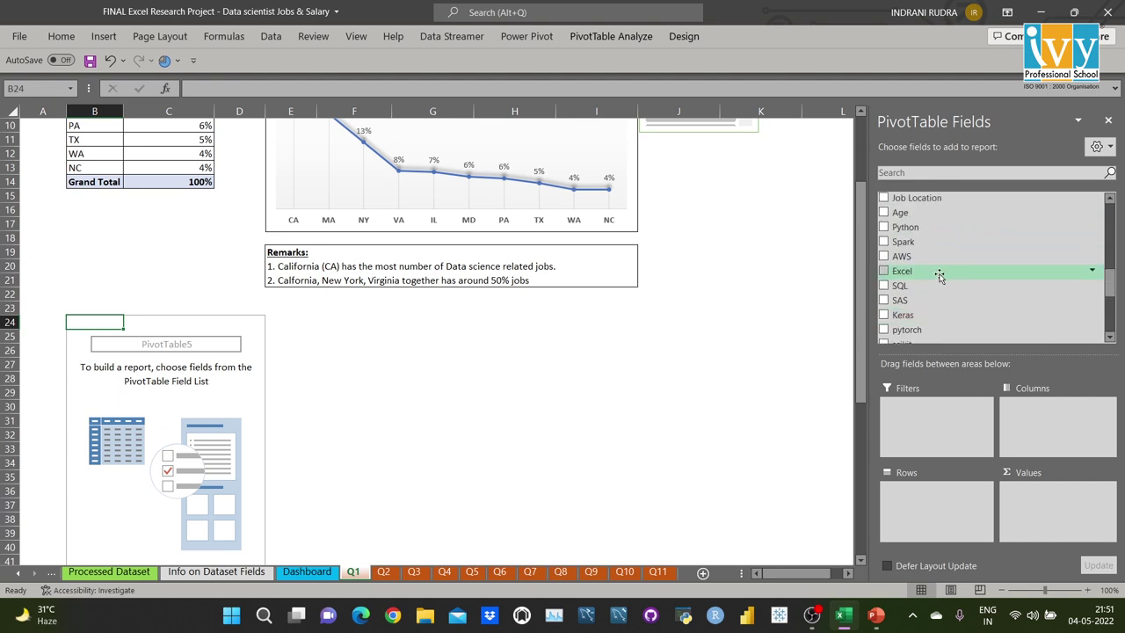
pyautogui.scroll(-2, 938, 276)
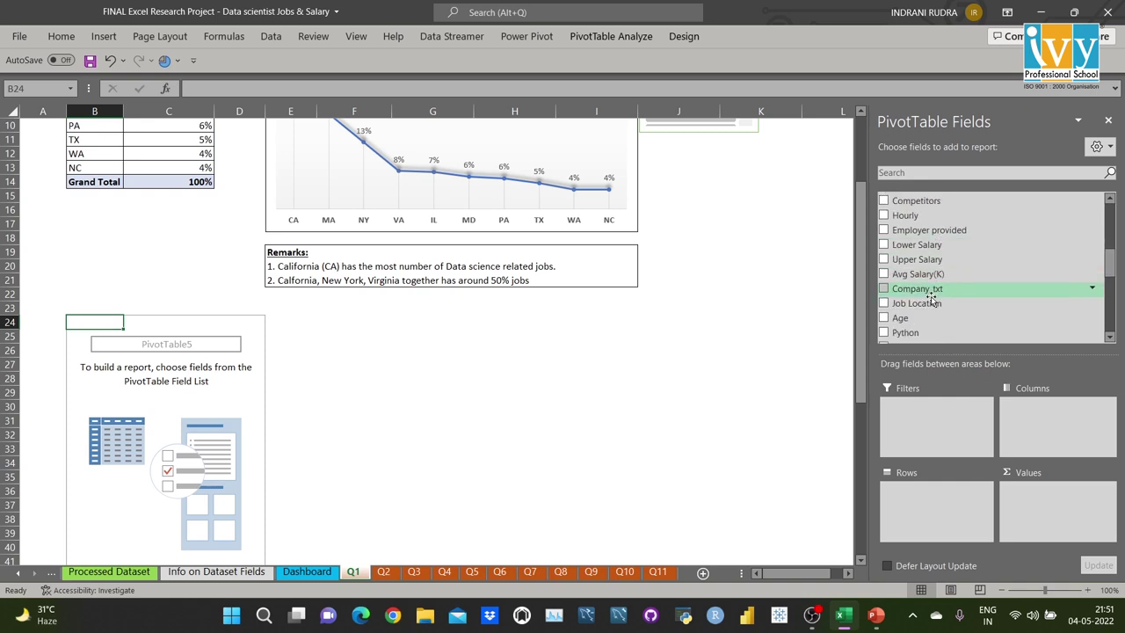
pyautogui.moveTo(931, 303); pyautogui.dragTo(923, 494)
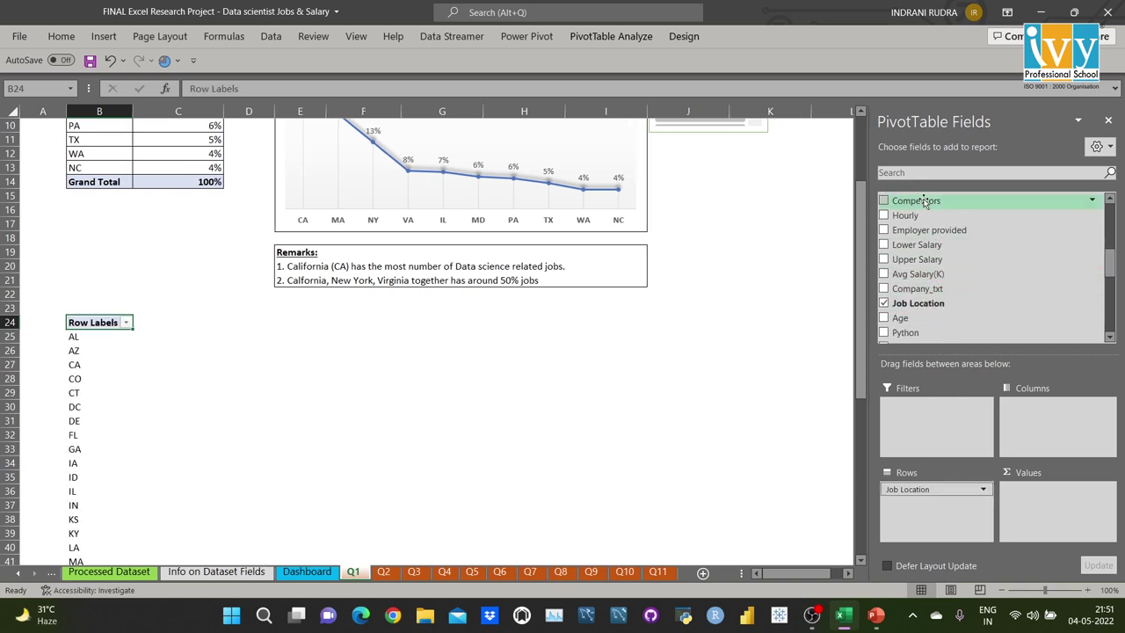
pyautogui.moveTo(921, 213); pyautogui.dragTo(1041, 501)
# Step: Show the PivotTable's Count of Job Title values as % of Grand Total
pyautogui.moveTo(189, 348)
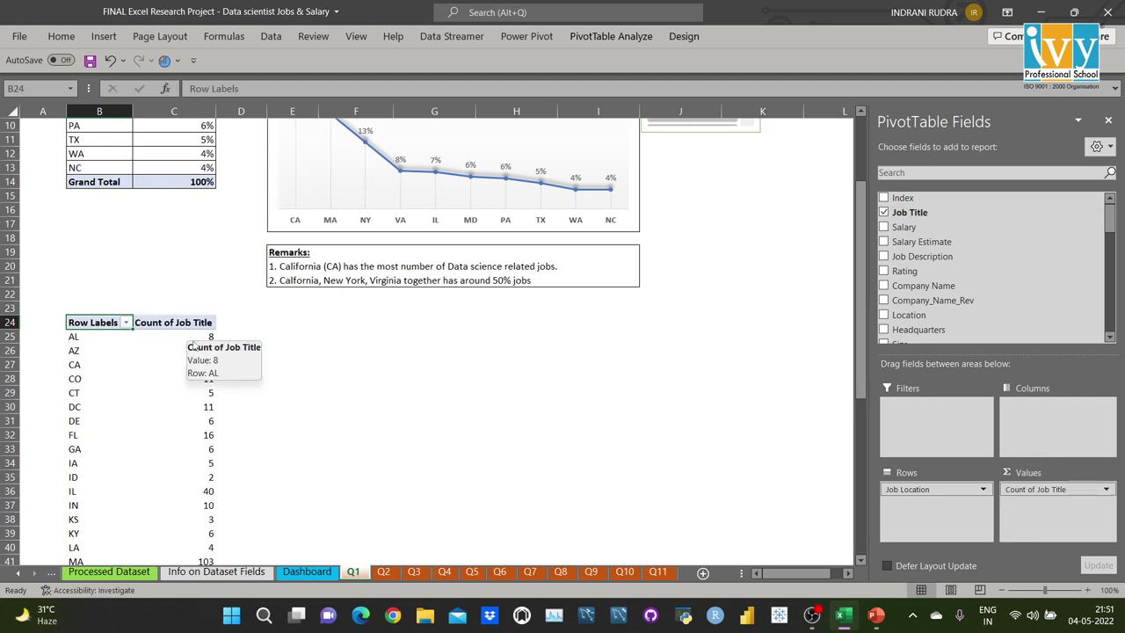
pyautogui.click(199, 341)
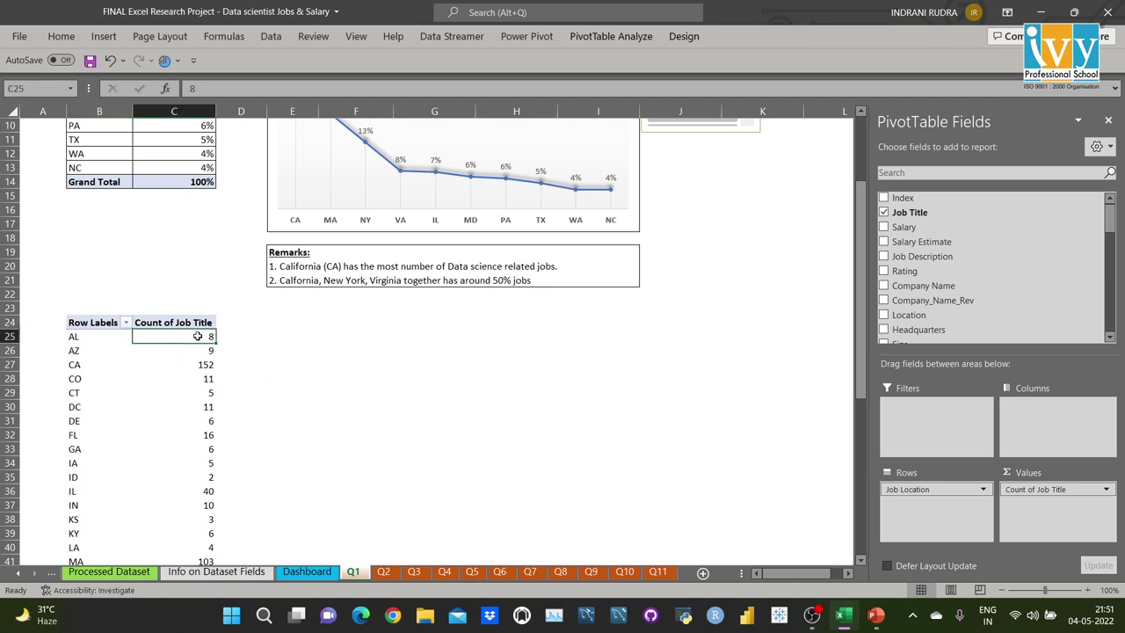
pyautogui.rightClick(201, 339)
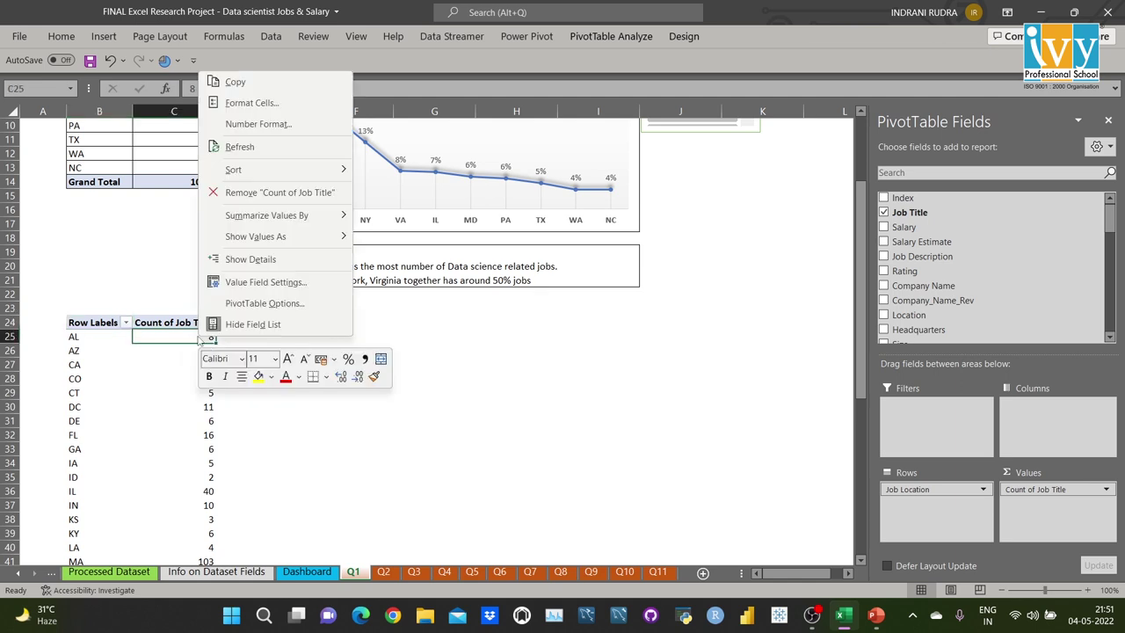
pyautogui.moveTo(266, 240)
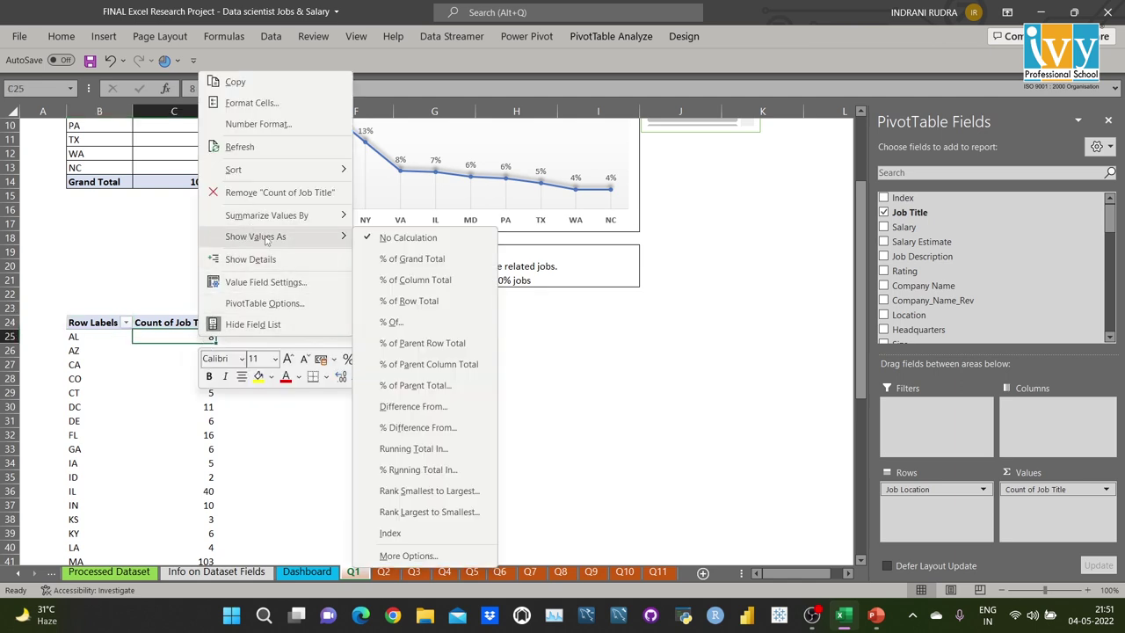
pyautogui.click(396, 260)
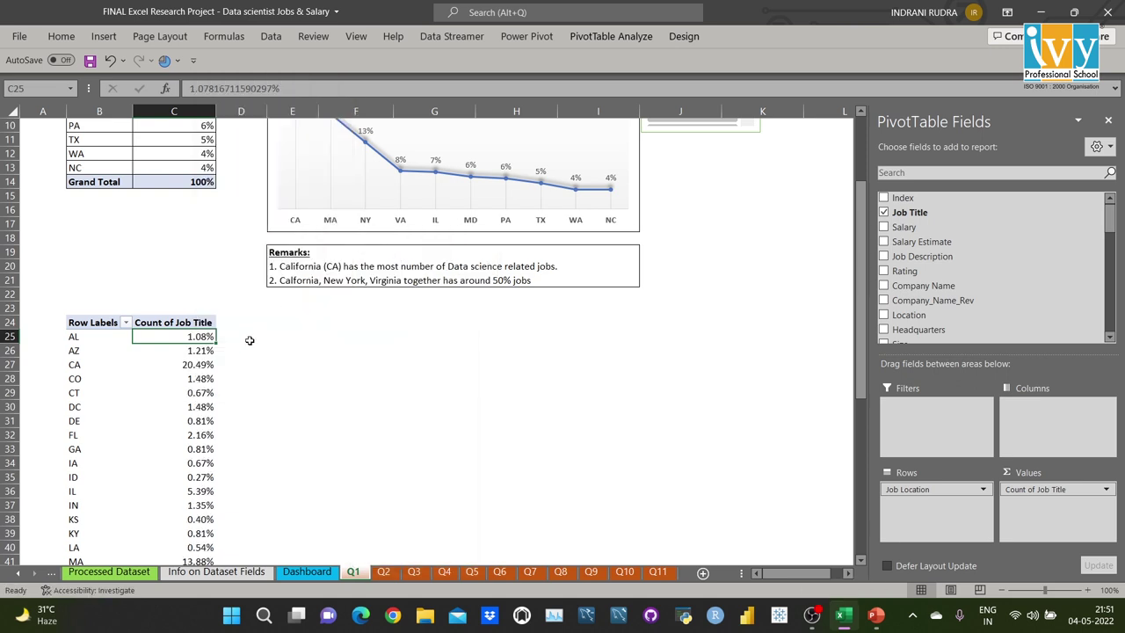
# Step: Sort the new PivotTable's states by their job percentage from largest to smallest
pyautogui.rightClick(200, 337)
pyautogui.moveTo(277, 174)
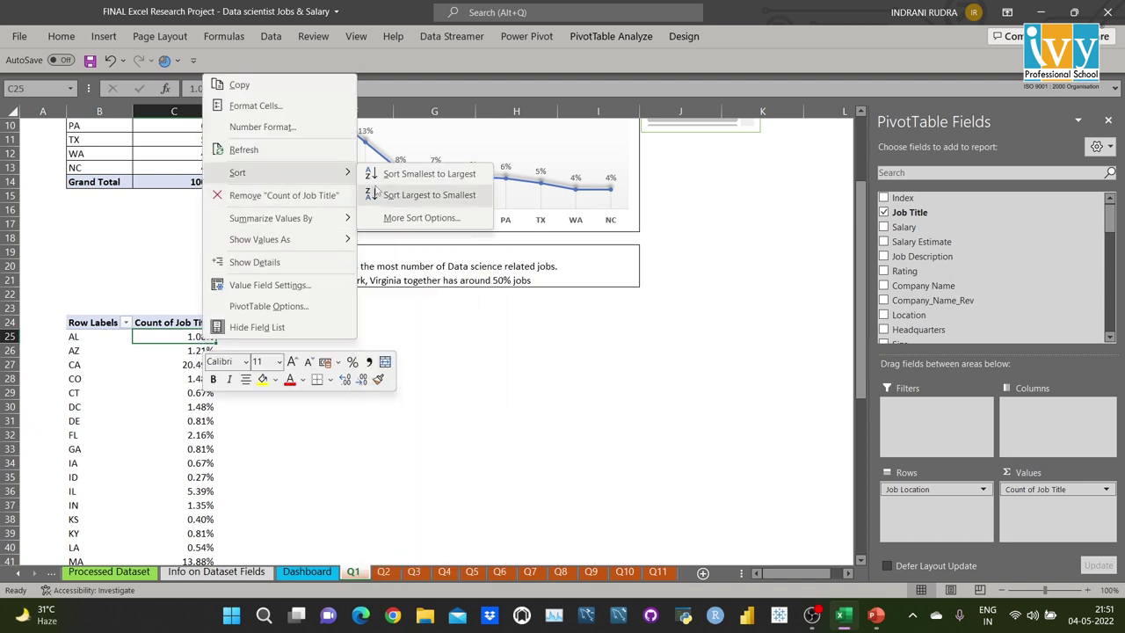
pyautogui.click(397, 196)
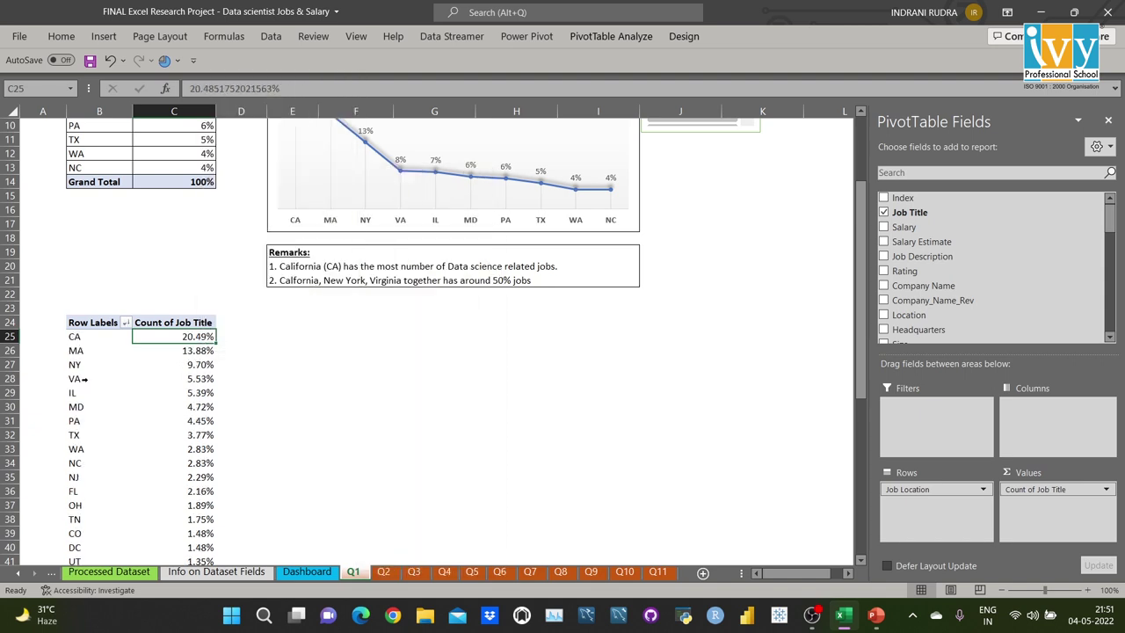
# Step: Filter the PivotTable's row labels to the top 10 items by Count of Job Title
pyautogui.click(100, 340)
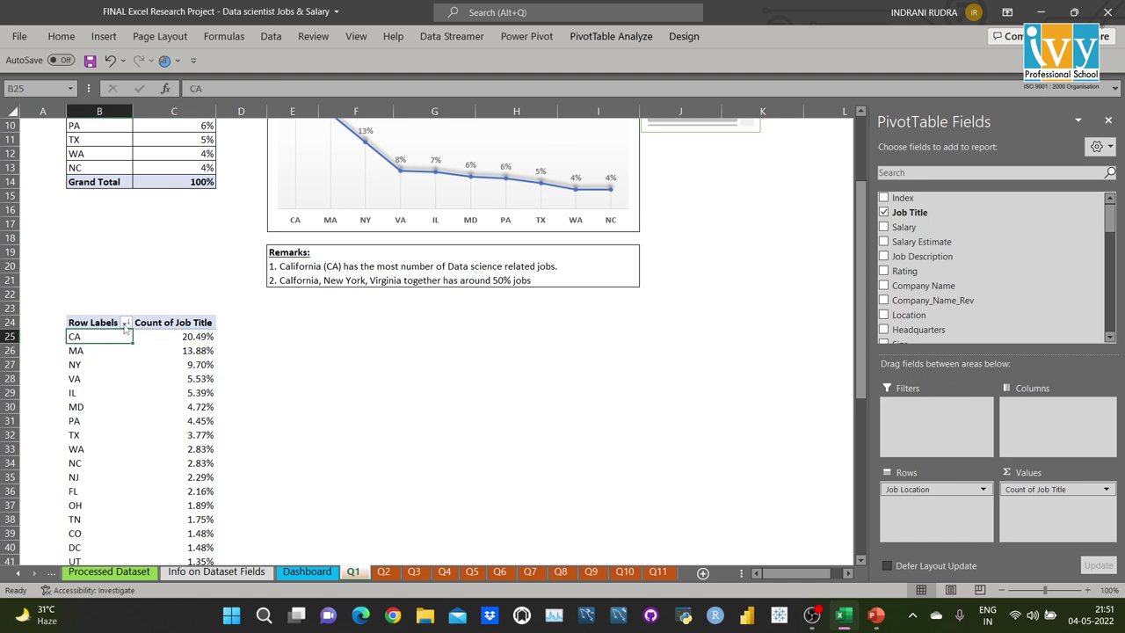
pyautogui.click(126, 323)
pyautogui.moveTo(157, 124)
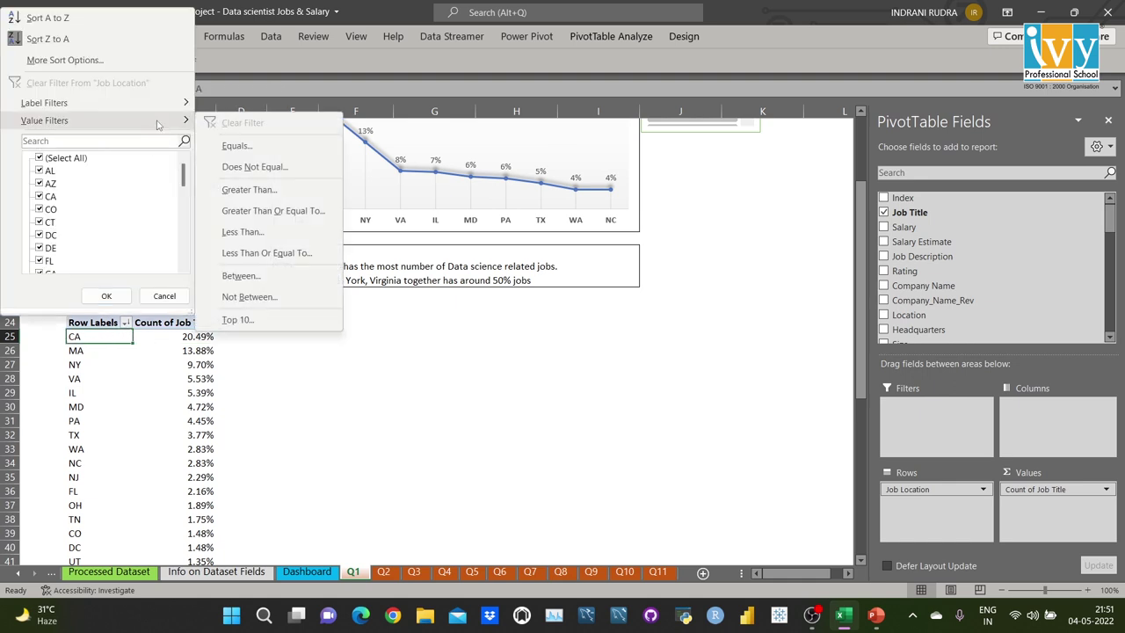
pyautogui.click(234, 319)
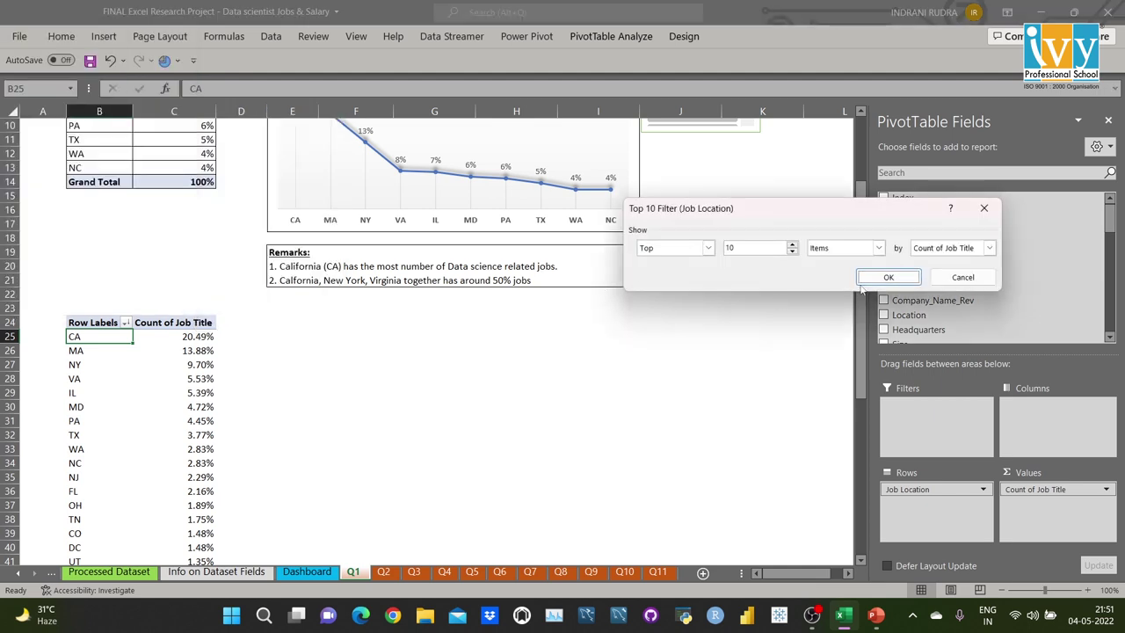
pyautogui.click(889, 276)
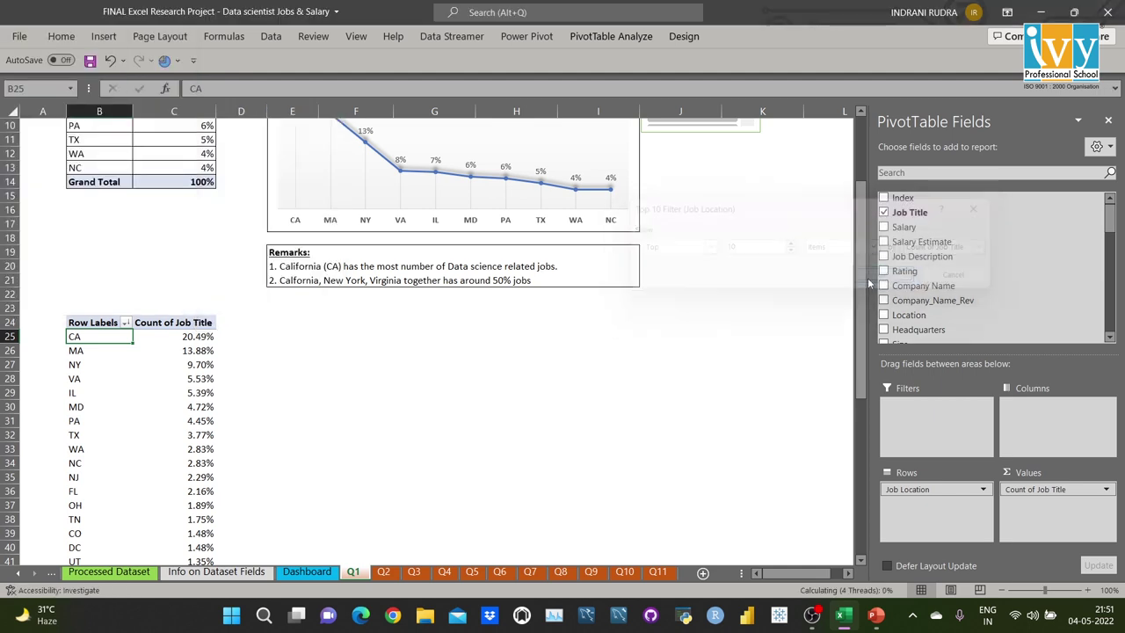
# Step: Insert a Line with Markers PivotChart from the new PivotTable and place it beside the table below the Remarks box
pyautogui.click(152, 377)
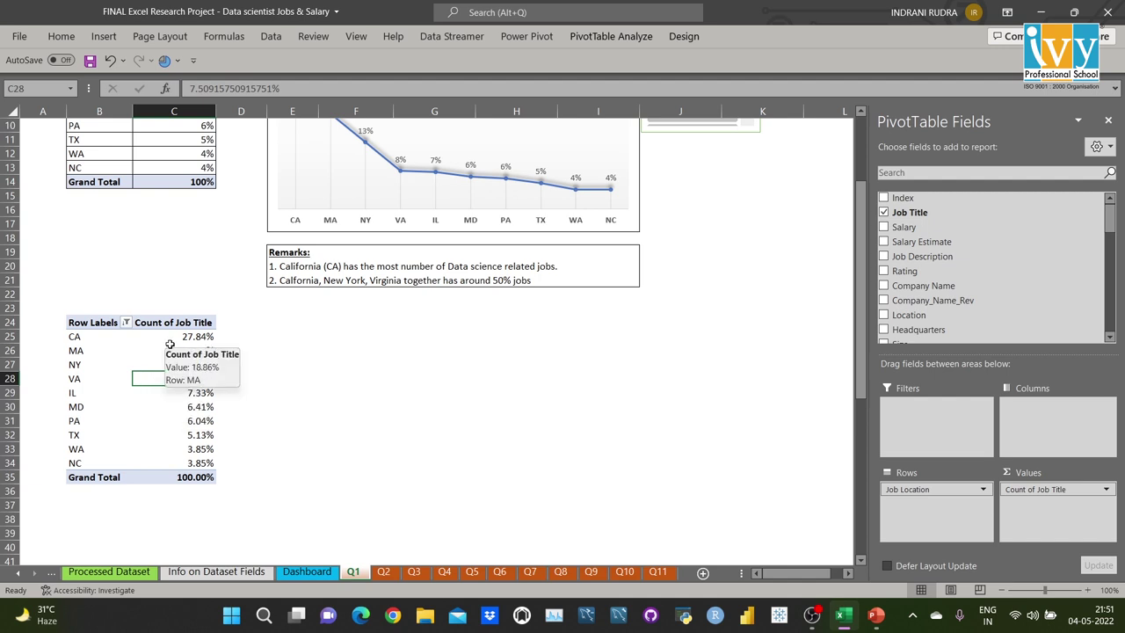
pyautogui.click(171, 348)
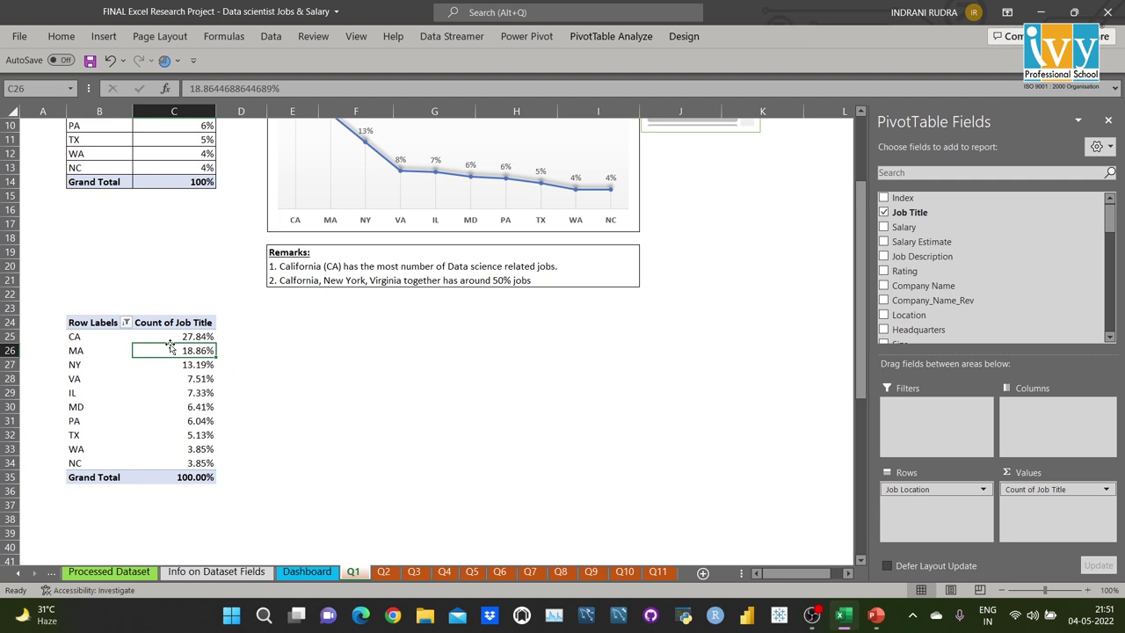
pyautogui.click(628, 37)
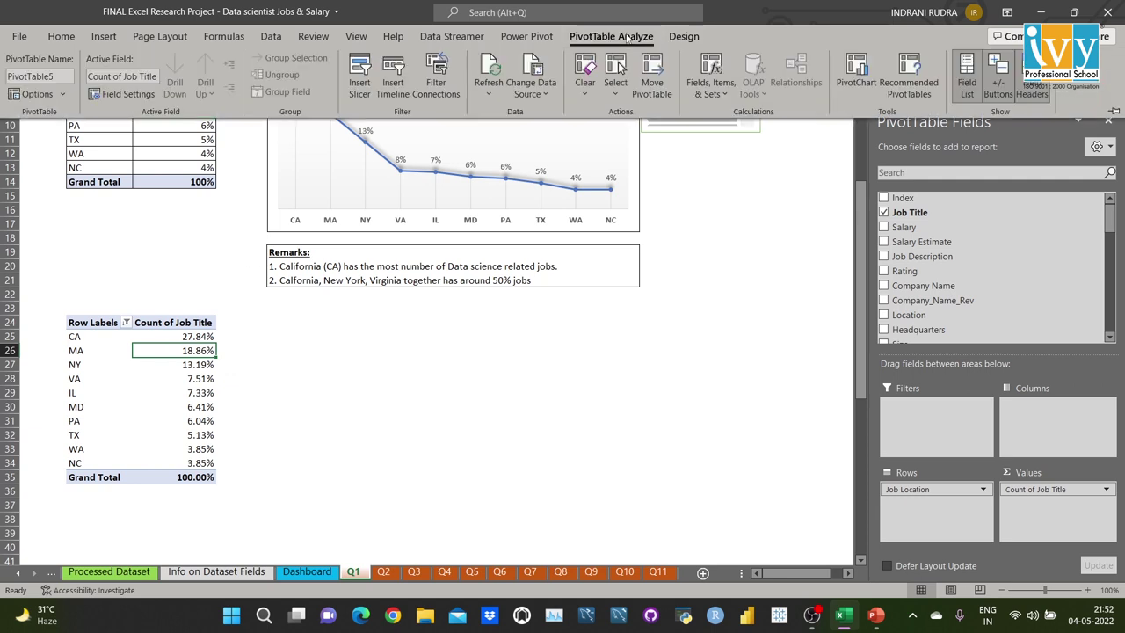
pyautogui.click(856, 79)
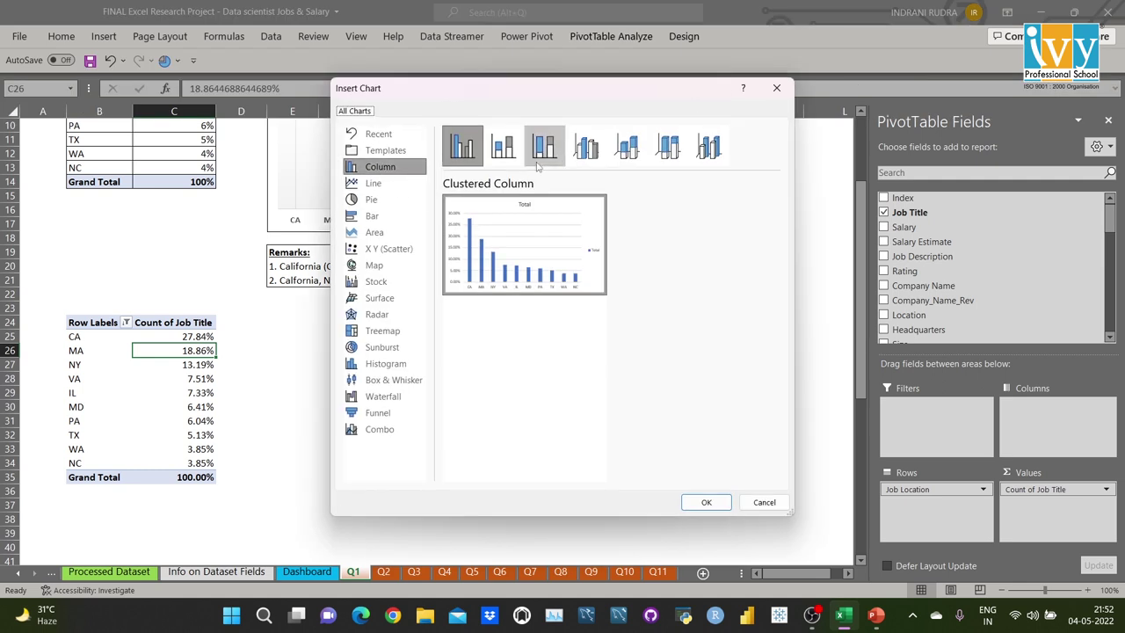
pyautogui.click(402, 185)
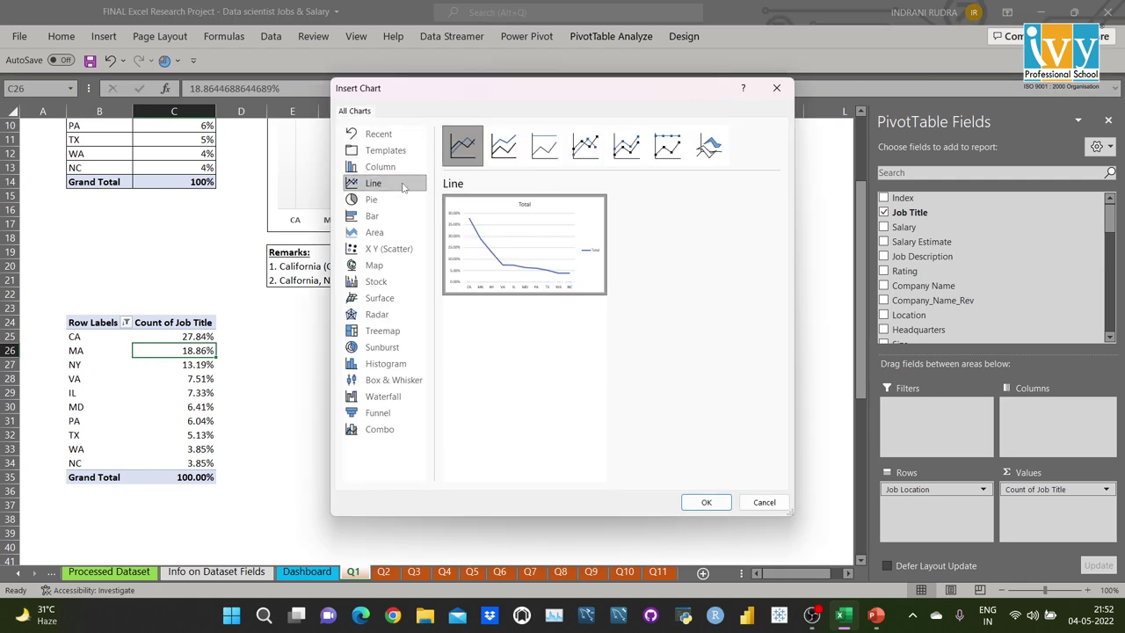
pyautogui.click(592, 156)
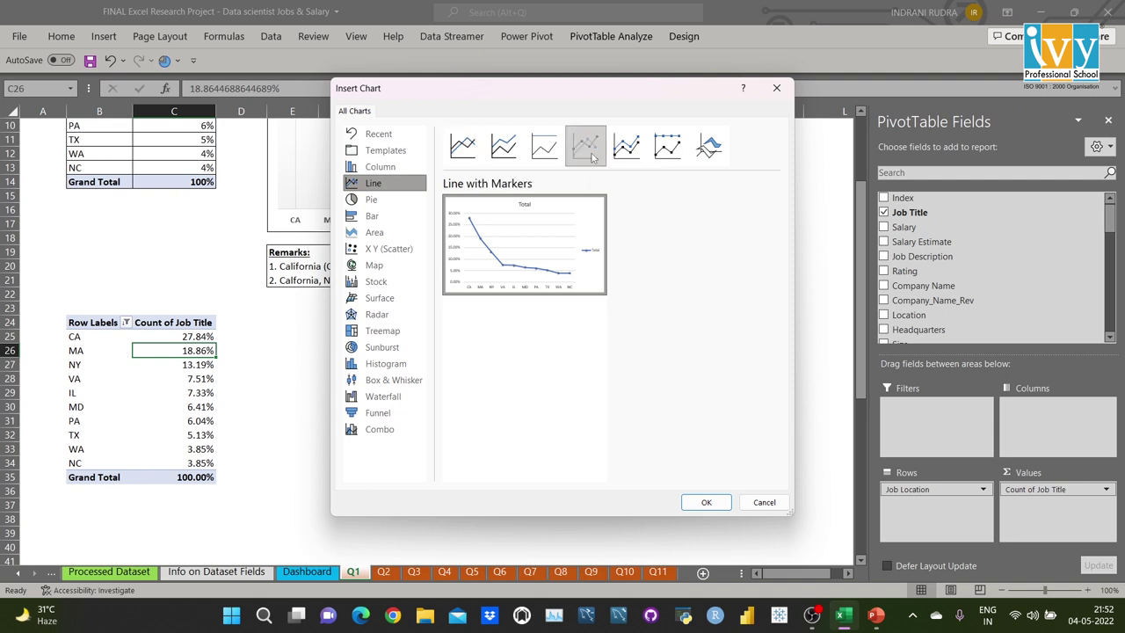
pyautogui.click(708, 503)
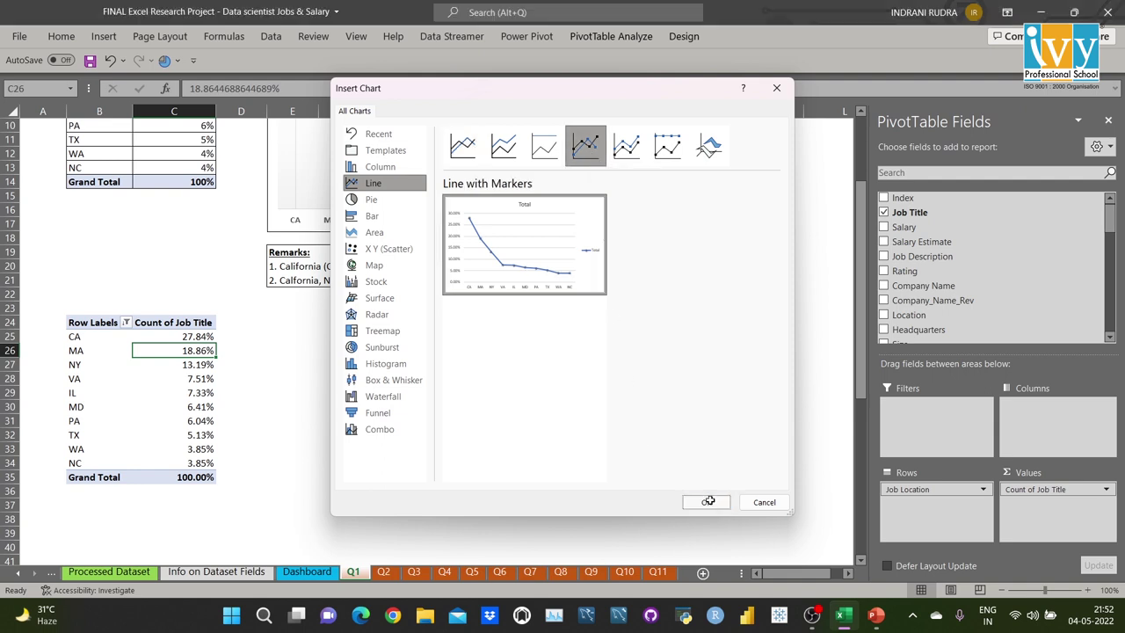
pyautogui.moveTo(394, 257); pyautogui.dragTo(397, 336)
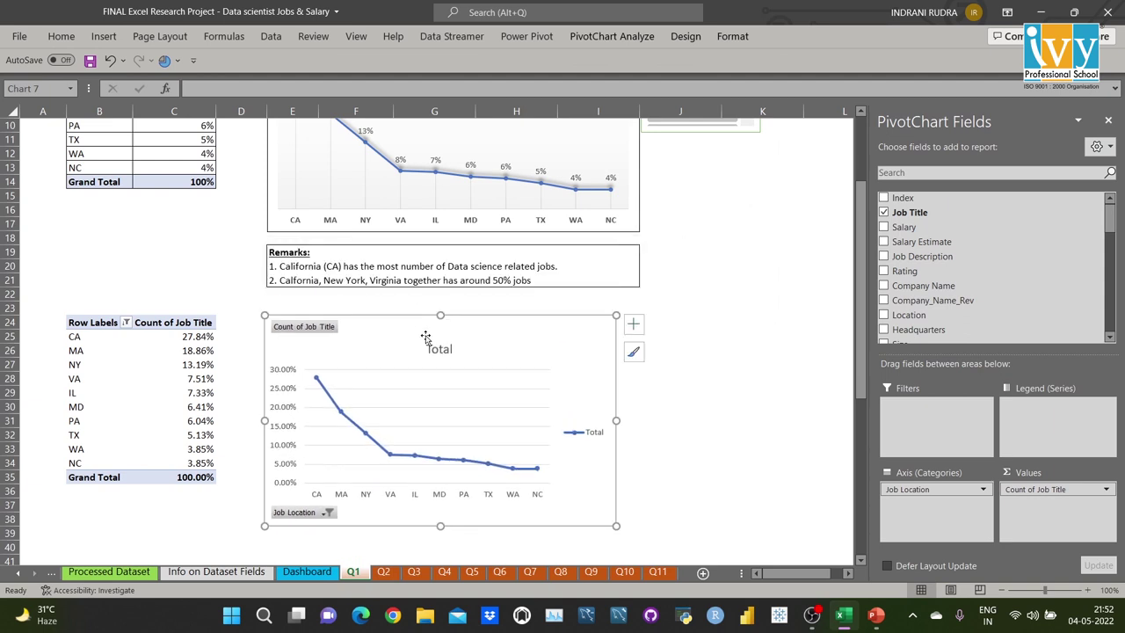
# Step: Add data labels to the new PivotChart
pyautogui.click(632, 324)
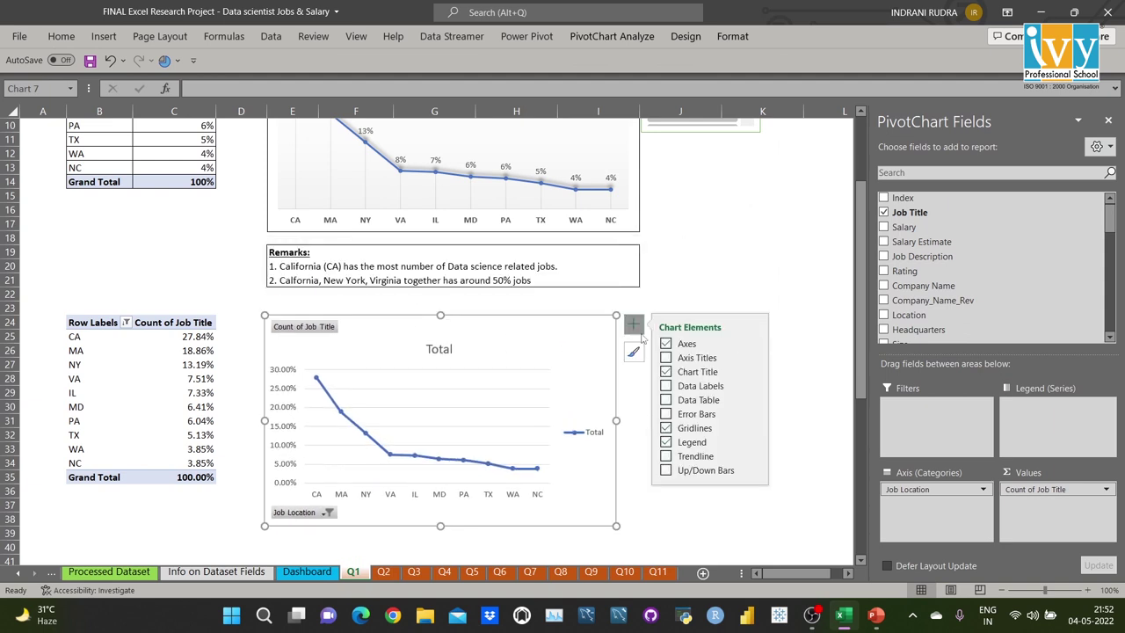
pyautogui.click(667, 386)
pyautogui.click(688, 283)
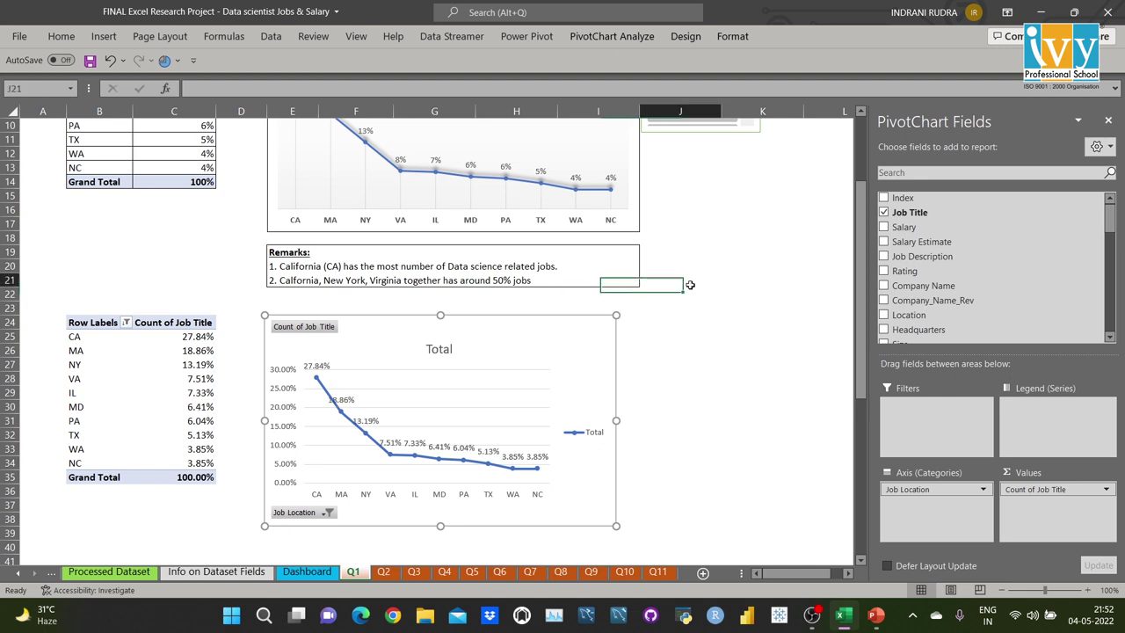
# Step: Hide all field buttons on the new PivotChart and delete its legend
pyautogui.rightClick(290, 330)
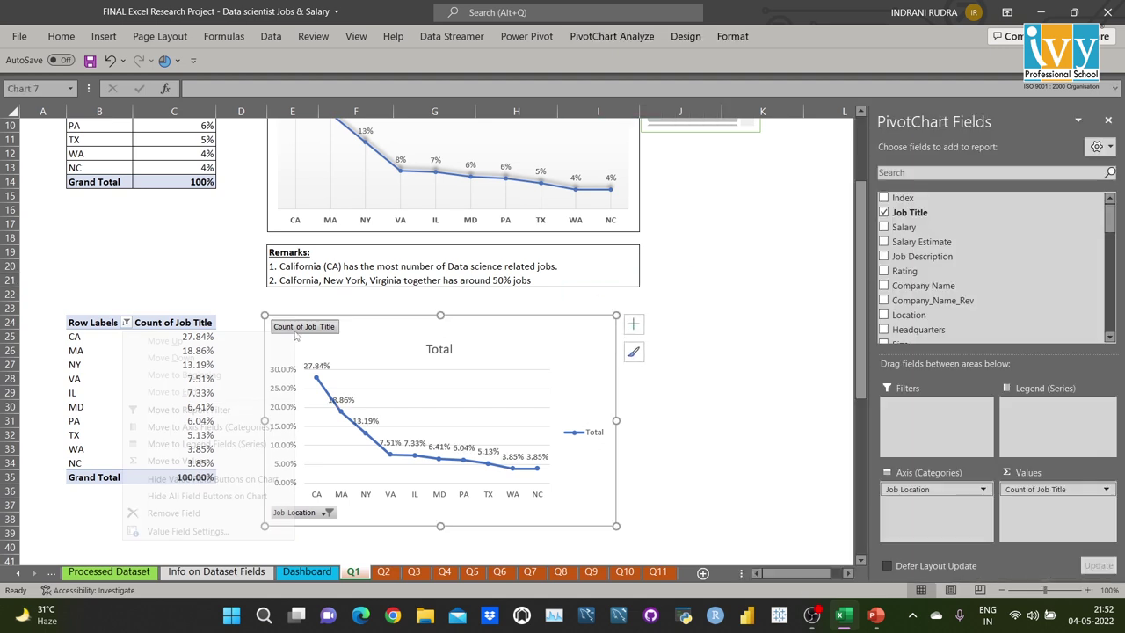
pyautogui.click(260, 496)
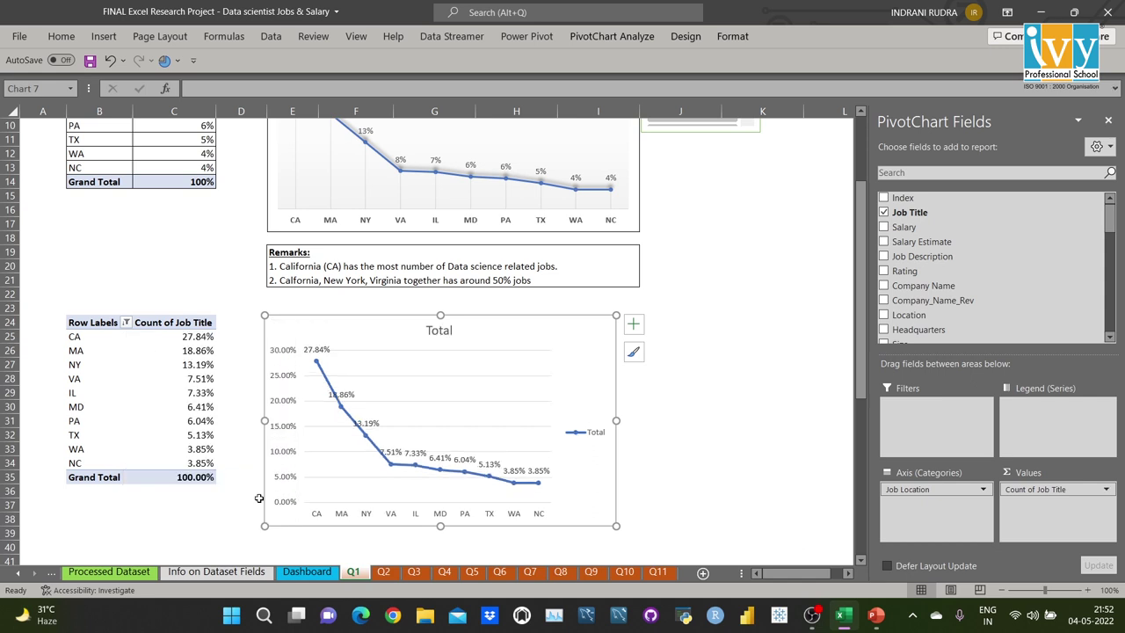
pyautogui.click(589, 437)
pyautogui.press('Delete')
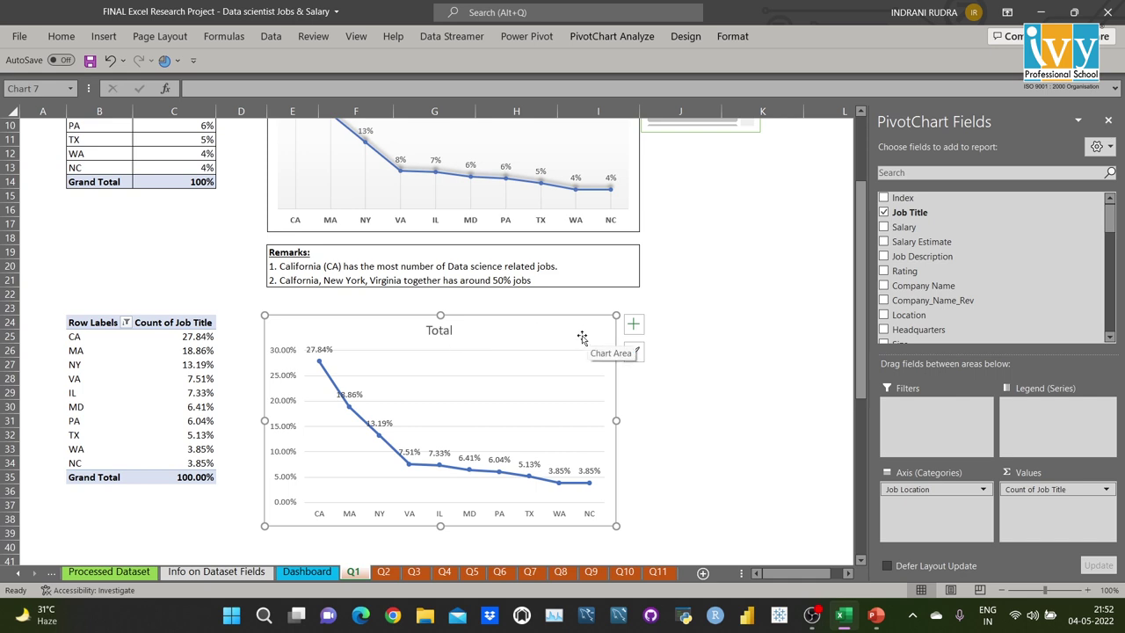
# Step: Insert a Job Location slicer for the new PivotTable and place it just right of the new chart
pyautogui.moveTo(158, 334)
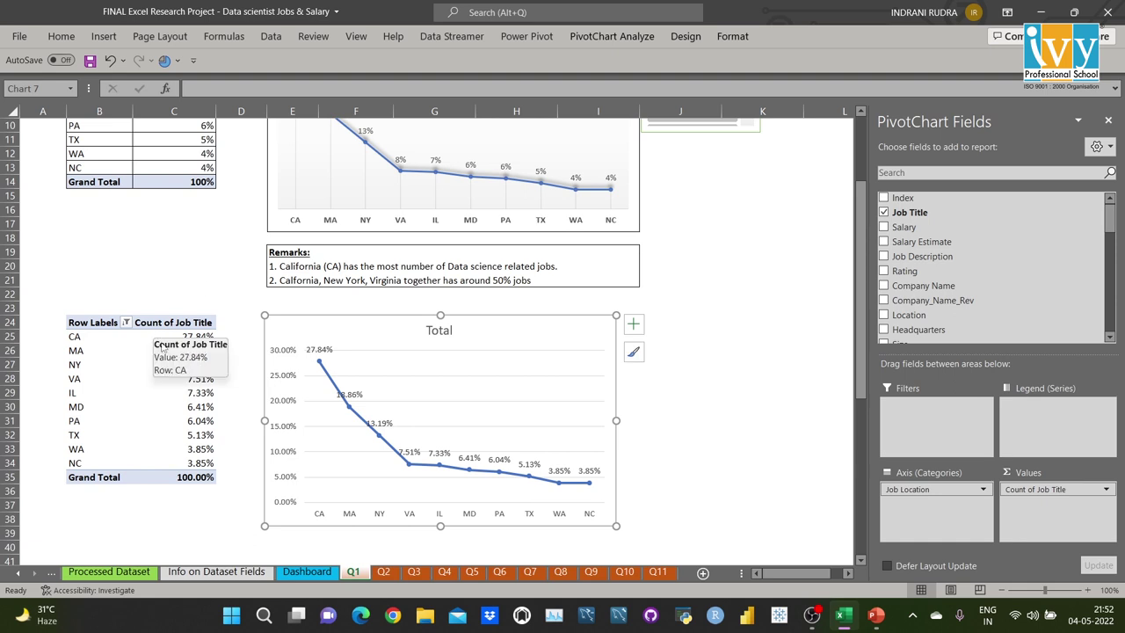
pyautogui.click(143, 339)
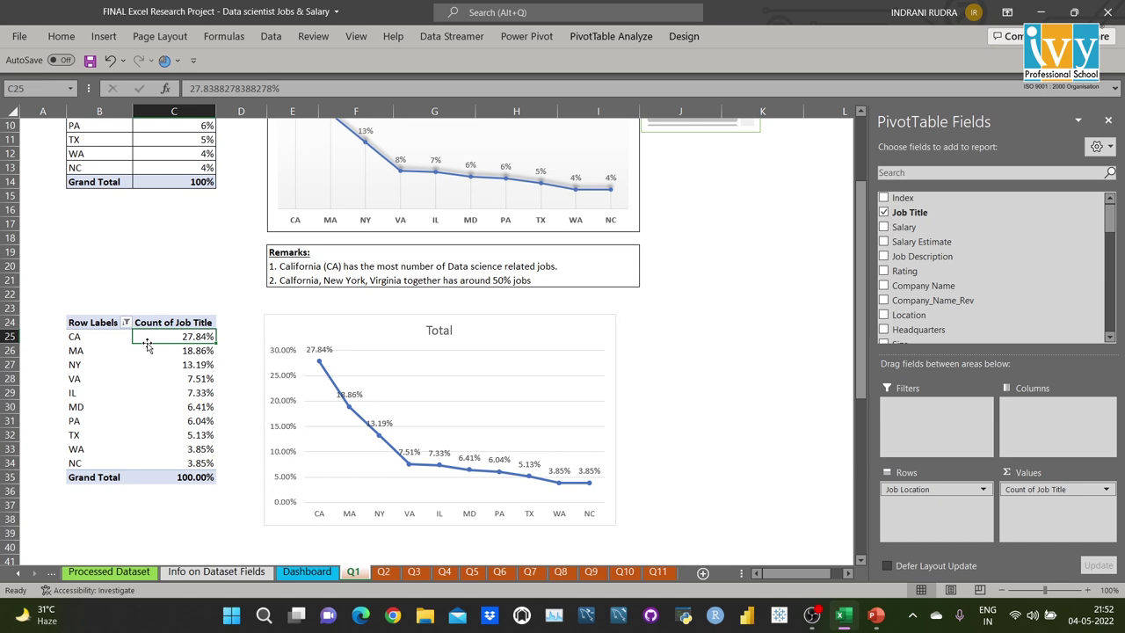
pyautogui.click(104, 36)
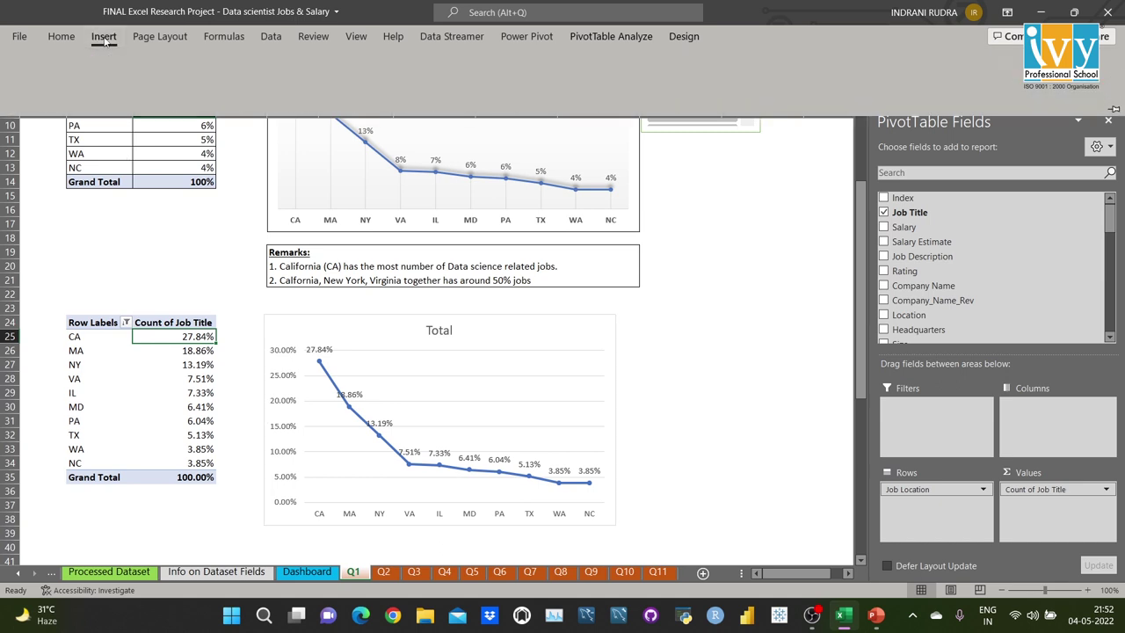
pyautogui.click(837, 78)
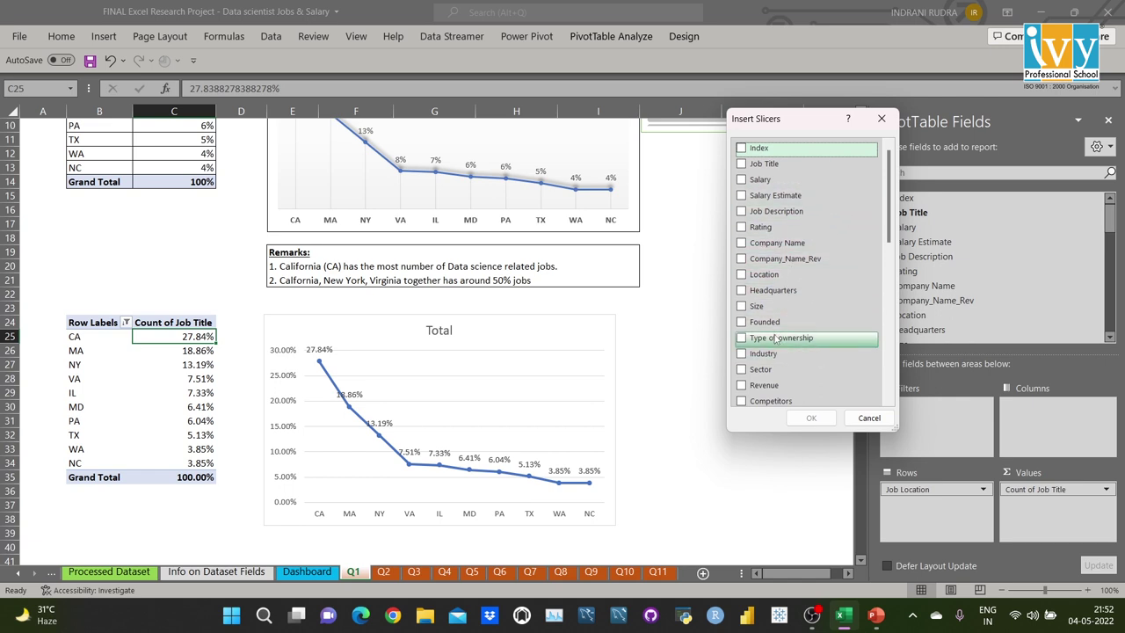
pyautogui.scroll(-3, 777, 340)
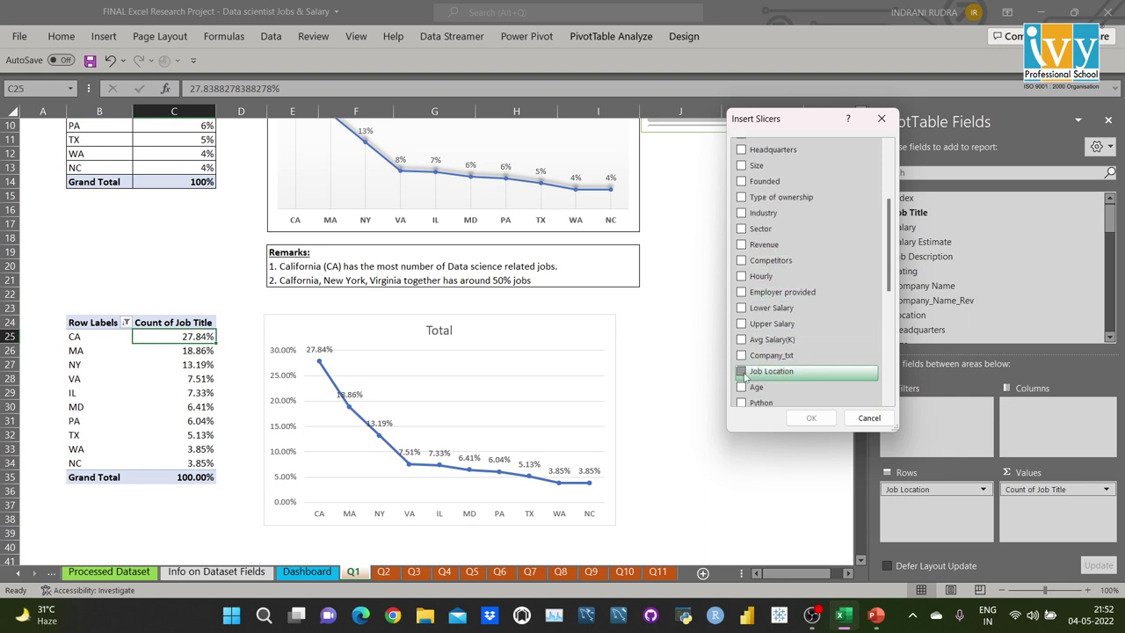
pyautogui.click(741, 372)
pyautogui.click(811, 418)
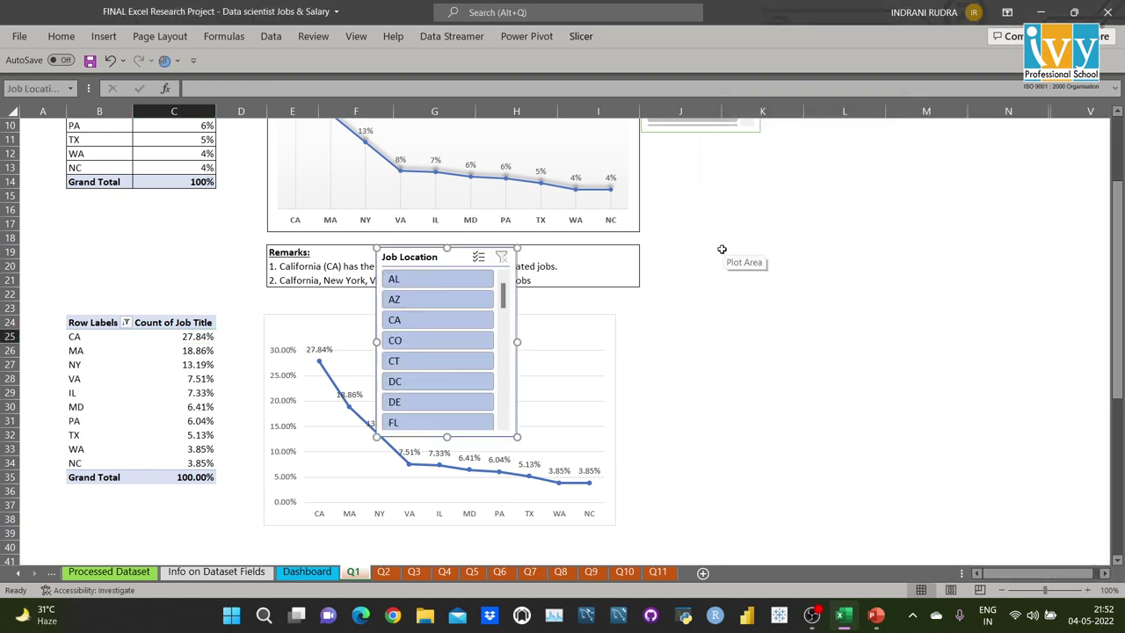
pyautogui.moveTo(438, 255); pyautogui.dragTo(683, 326)
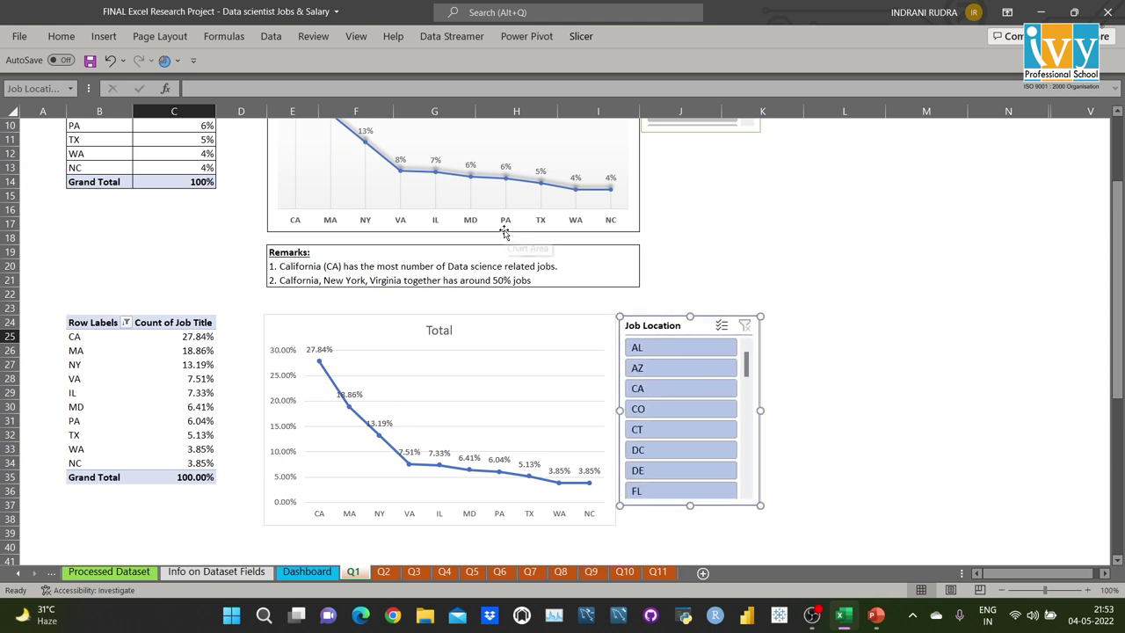
# Step: Review the remarks on the Q1 sheet and the salary analyses on the Q2 and Q3 sheets
pyautogui.click(725, 211)
pyautogui.scroll(3, 670, 214)
pyautogui.click(468, 398)
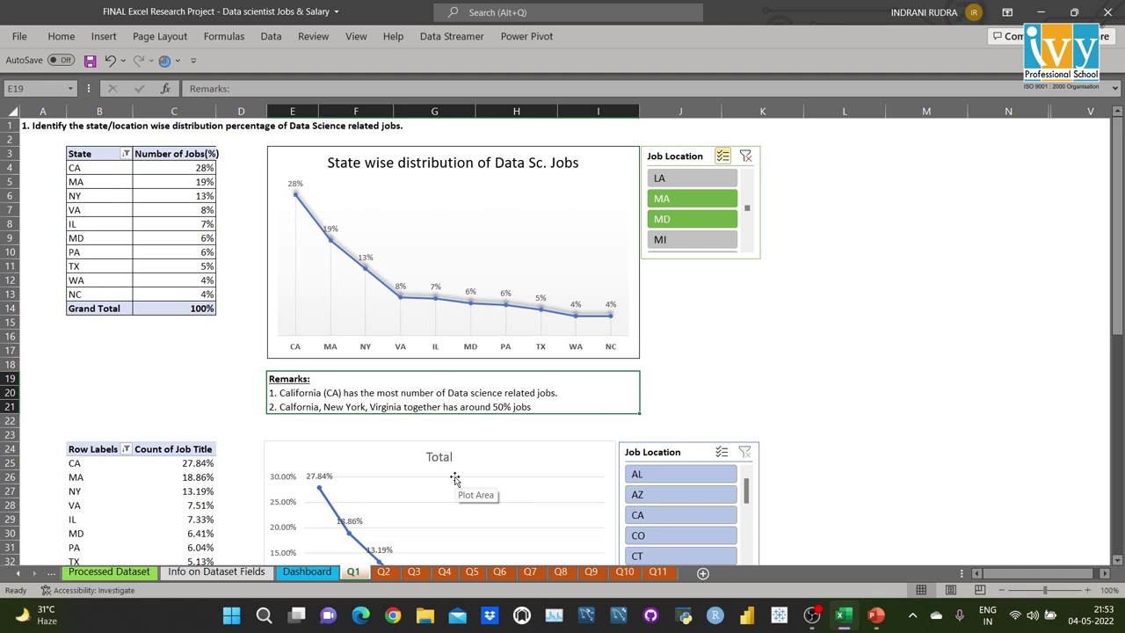
pyautogui.click(384, 572)
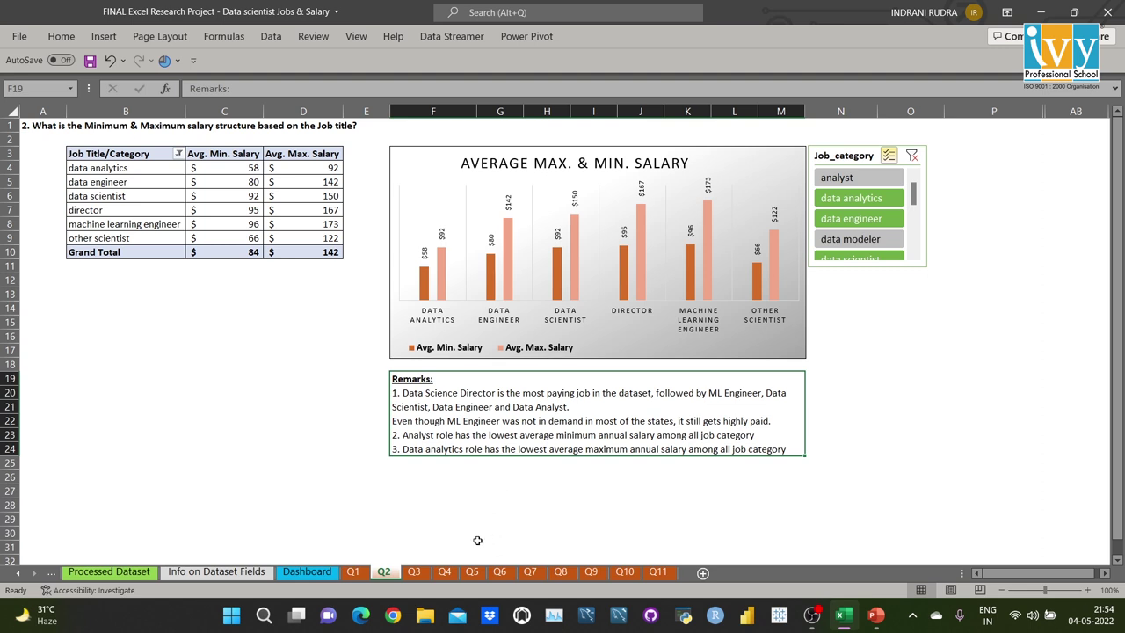
pyautogui.click(415, 572)
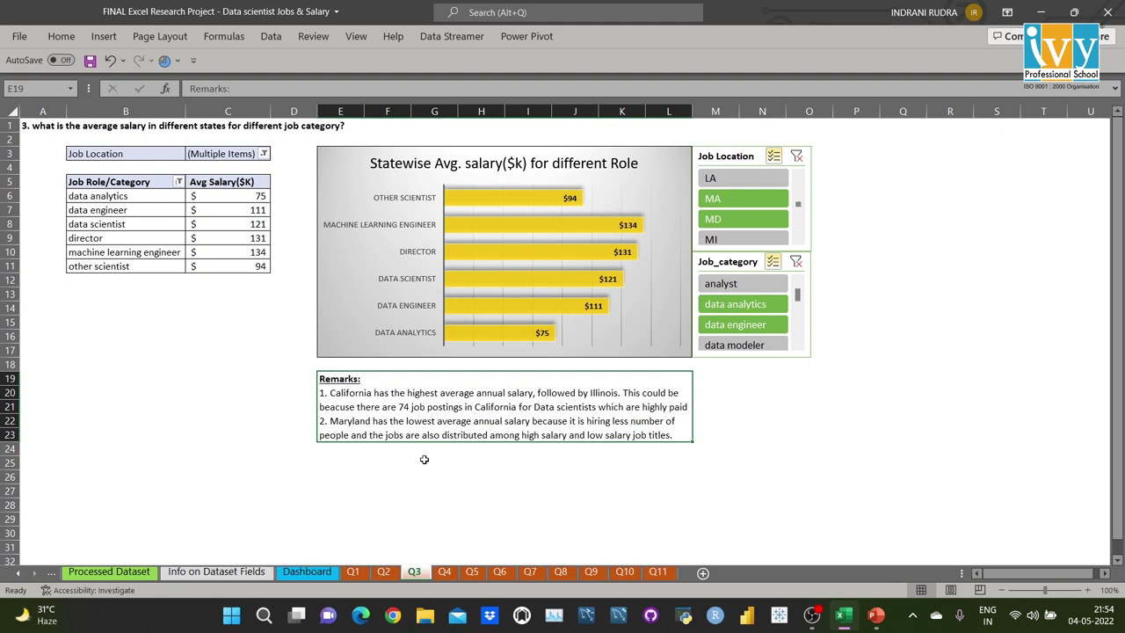
# Step: Examine the average salary formulas in the Python column of both skills tables on the Q4 sheet
pyautogui.click(446, 573)
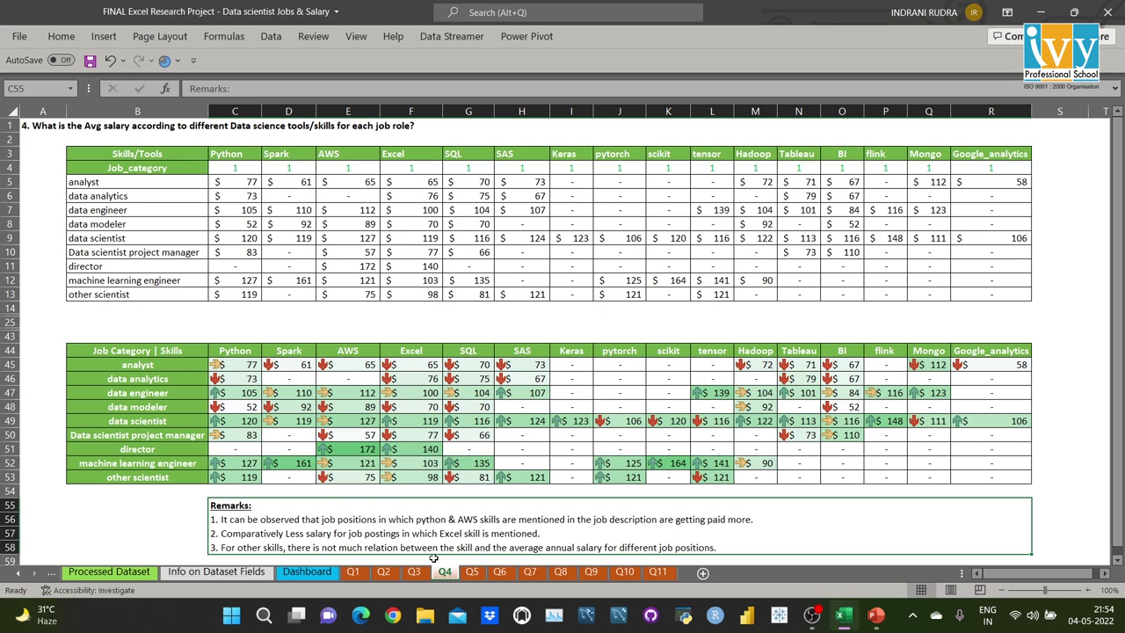
pyautogui.click(241, 181)
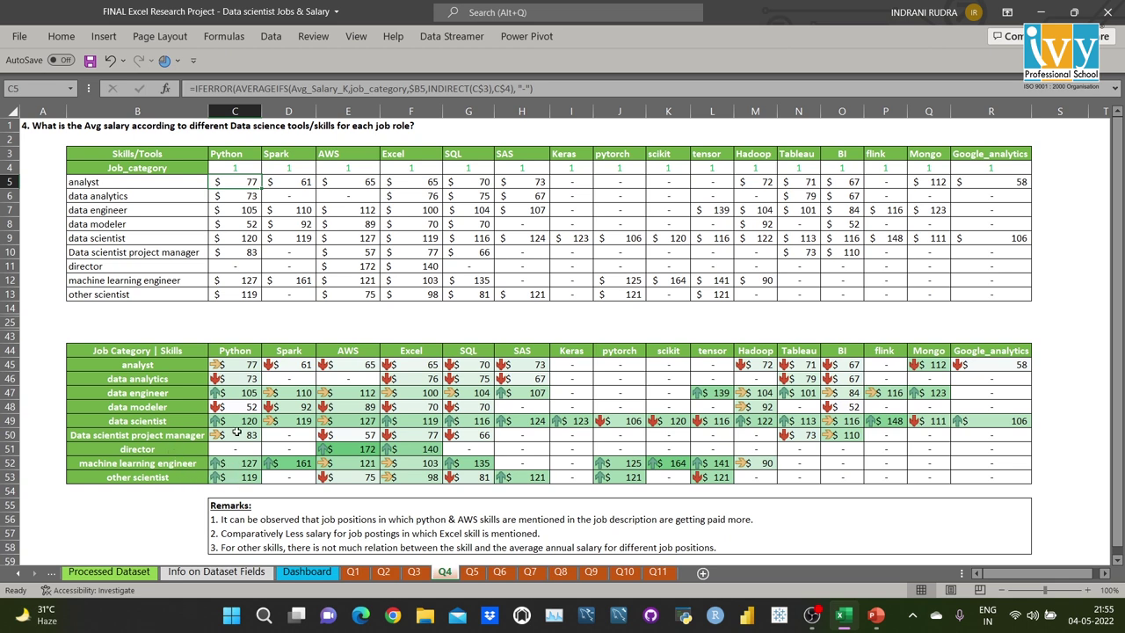
pyautogui.click(245, 388)
pyautogui.click(245, 421)
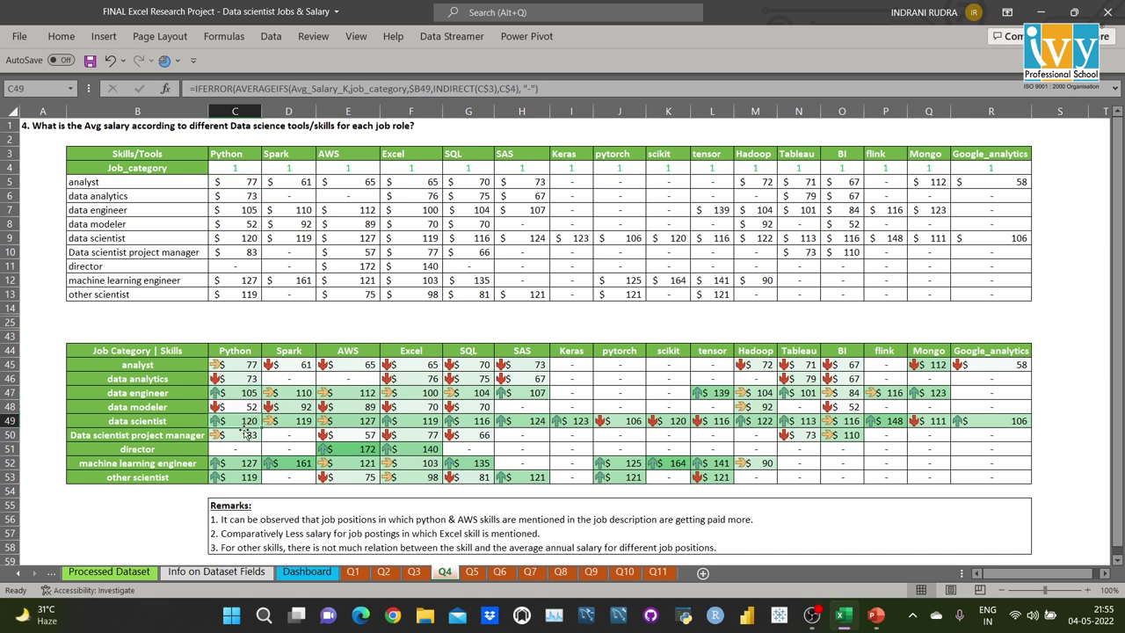
pyautogui.click(245, 463)
pyautogui.click(246, 477)
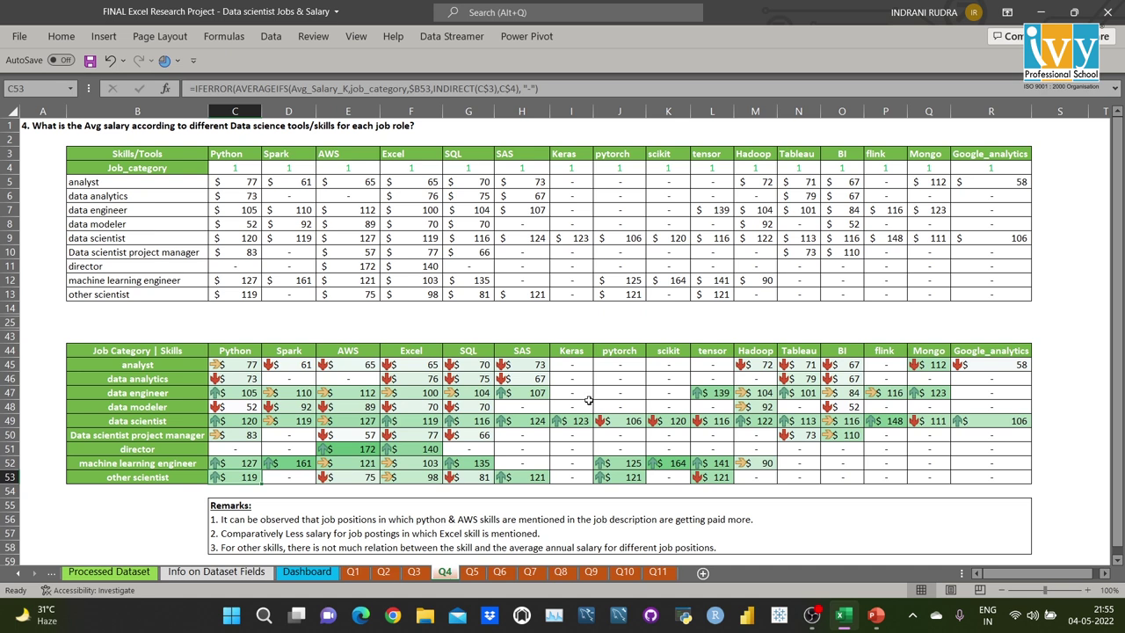
# Step: Examine the formula for the analyst's Python count and the analyst column header on the Q5 sheet
pyautogui.click(472, 572)
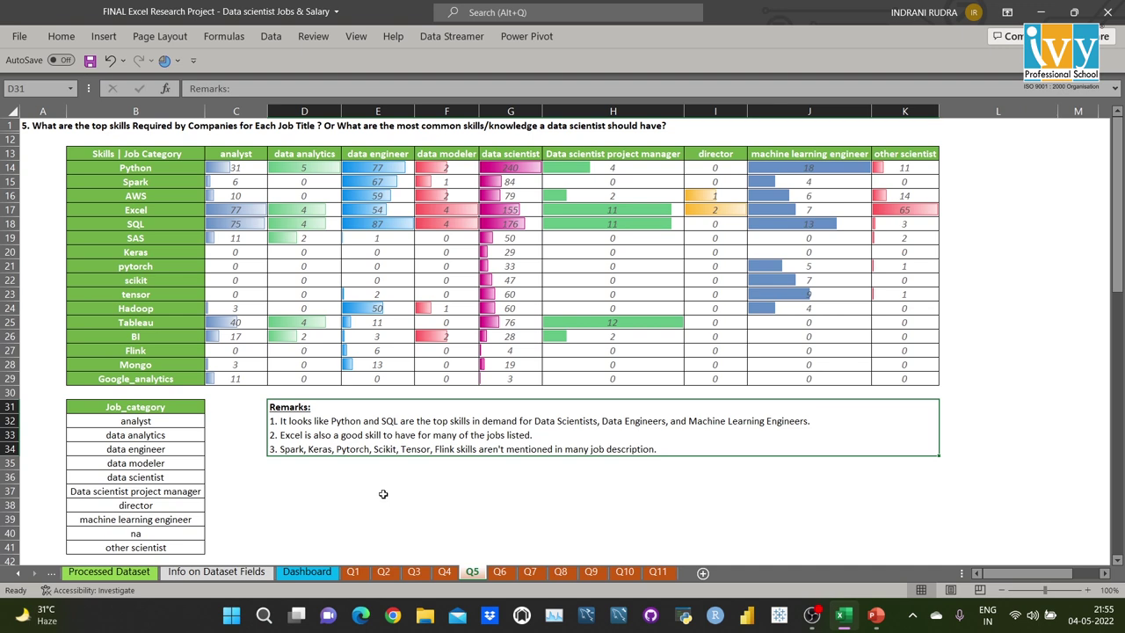
pyautogui.click(253, 167)
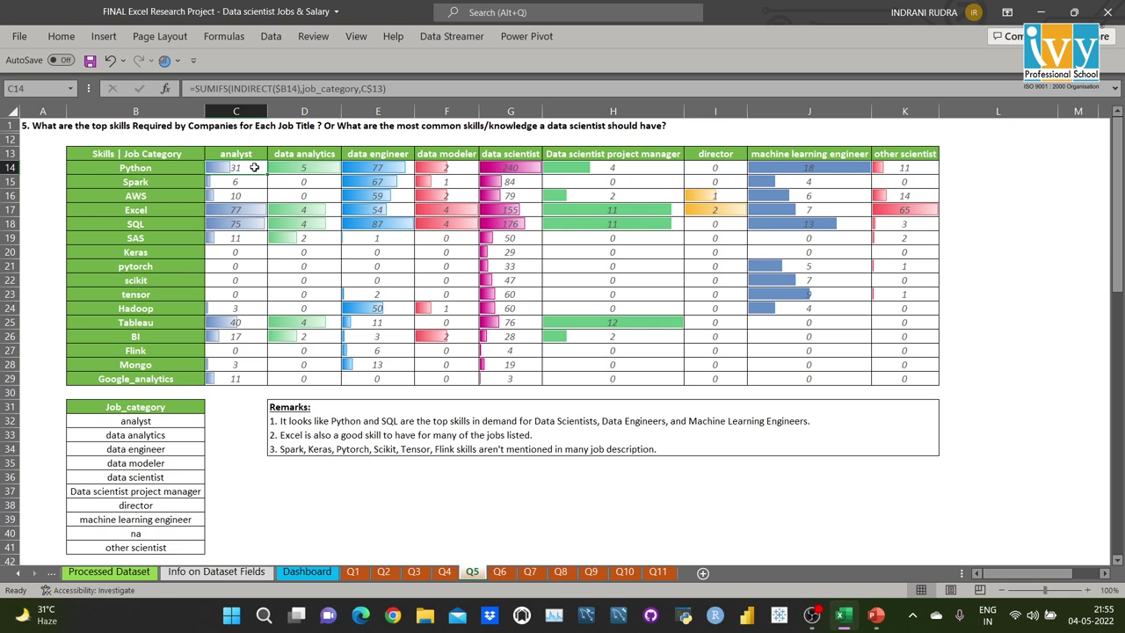
pyautogui.click(251, 152)
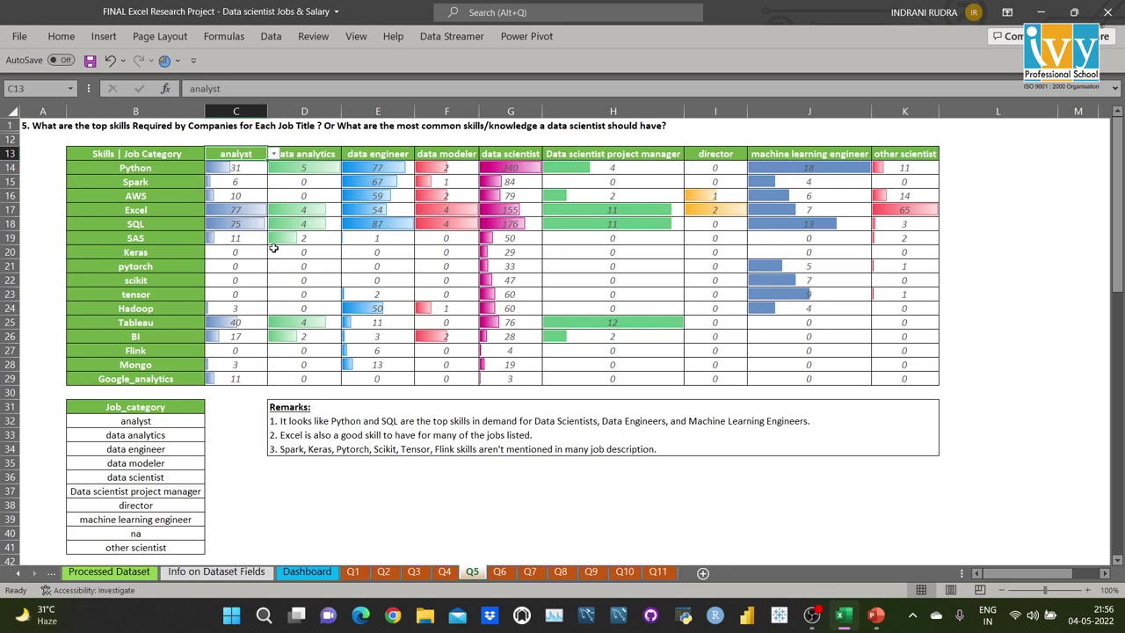
# Step: Look at the Conditional Formatting data bar options for the analyst counts in C14:C29, without applying any
pyautogui.click(252, 166)
pyautogui.moveTo(251, 298); pyautogui.dragTo(249, 377)
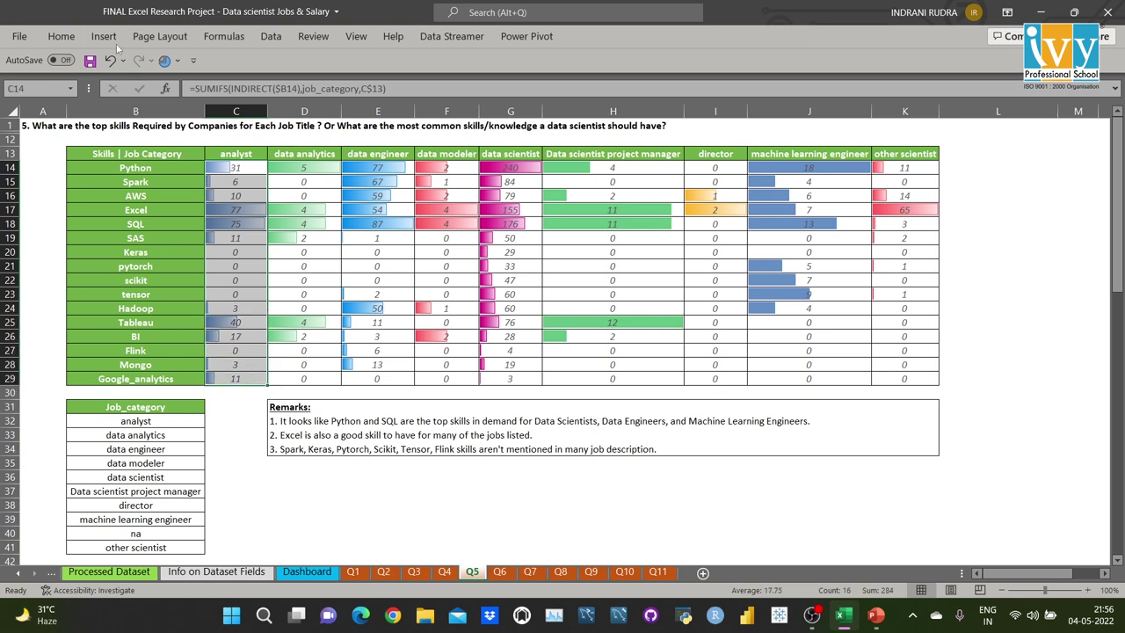
pyautogui.click(60, 36)
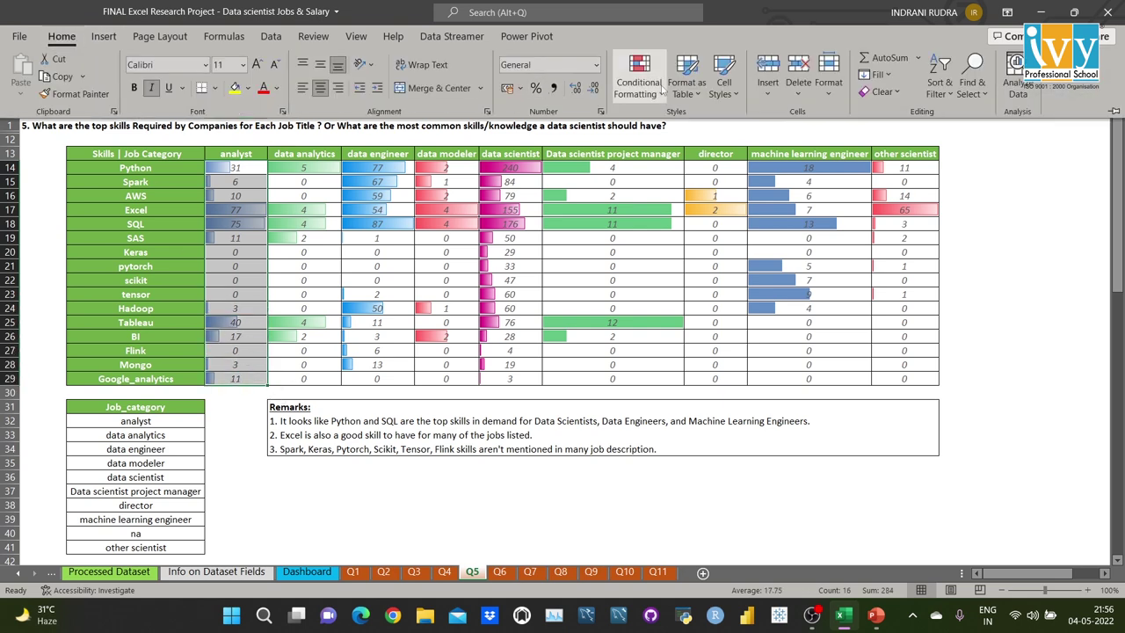
pyautogui.click(651, 92)
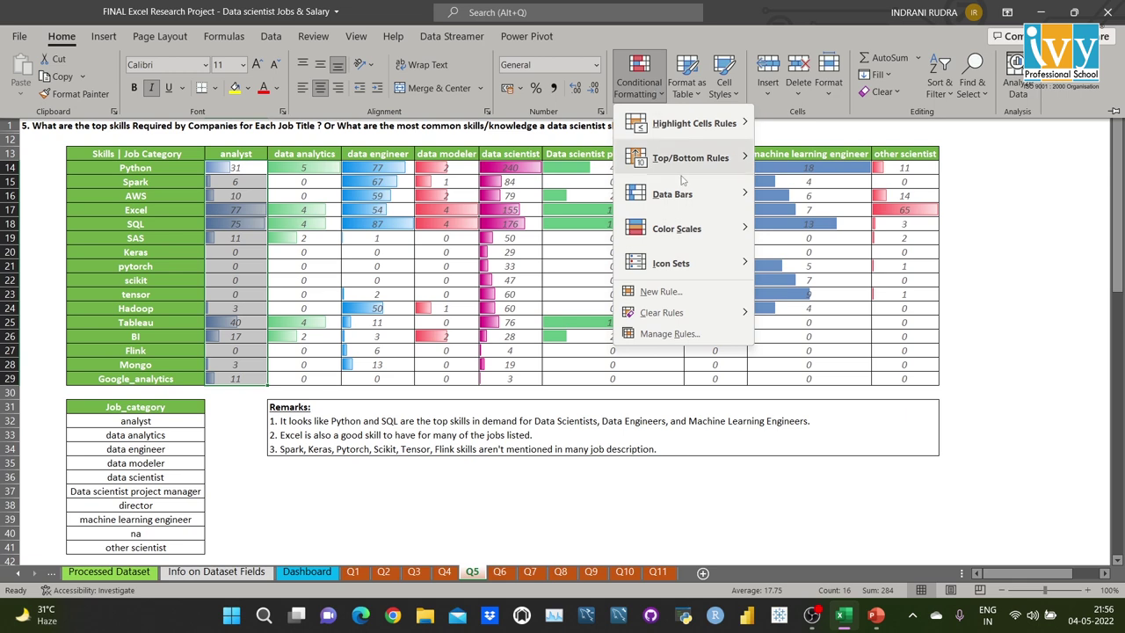
pyautogui.moveTo(696, 200)
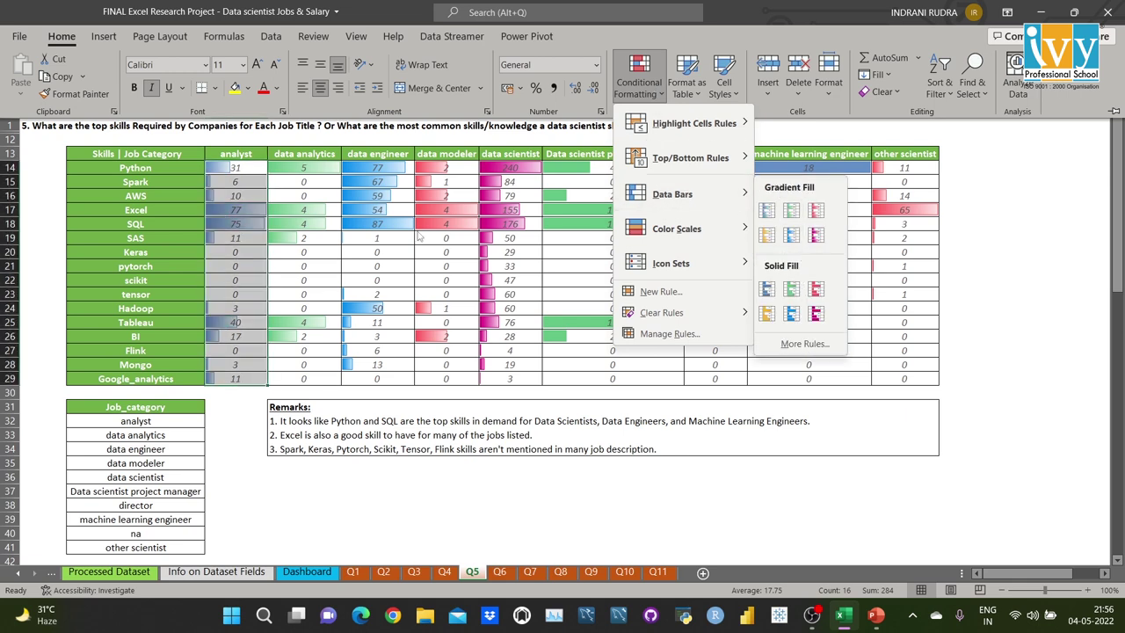
pyautogui.click(258, 170)
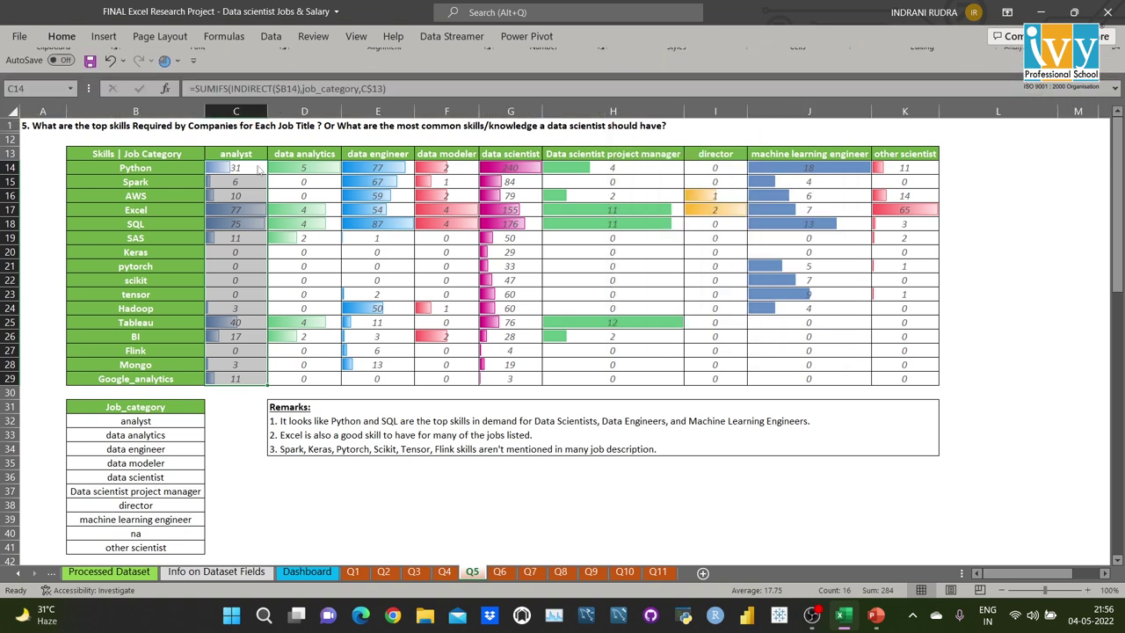
# Step: Add a list validation with drop-down to cell L13 using source =$B$32:$B$41, and choose data scientist from it
pyautogui.click(255, 167)
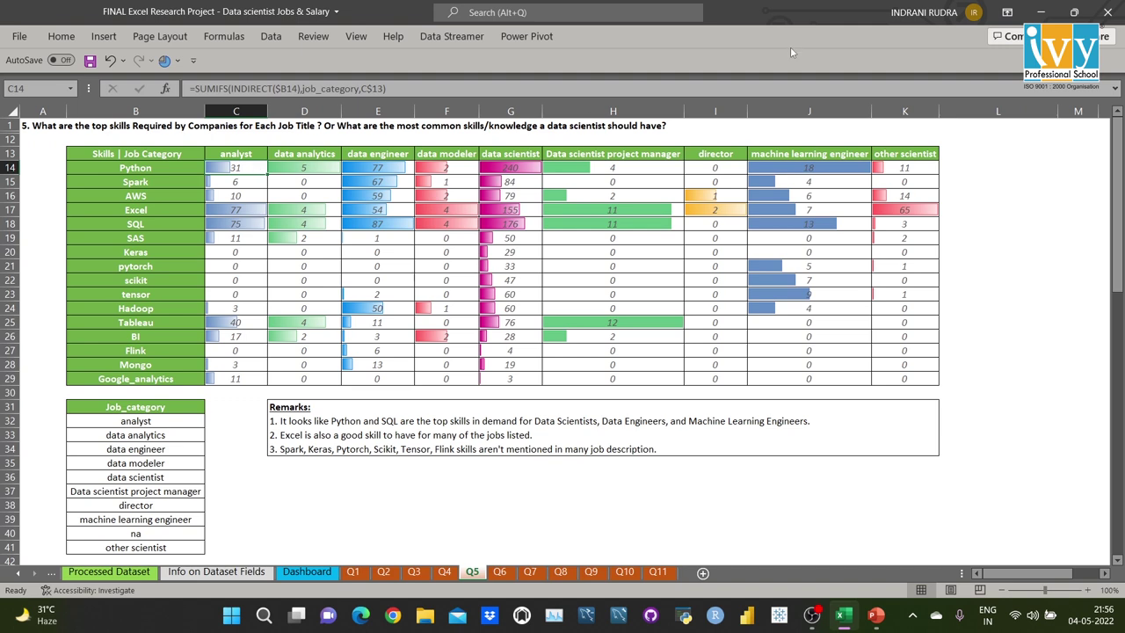
pyautogui.click(957, 151)
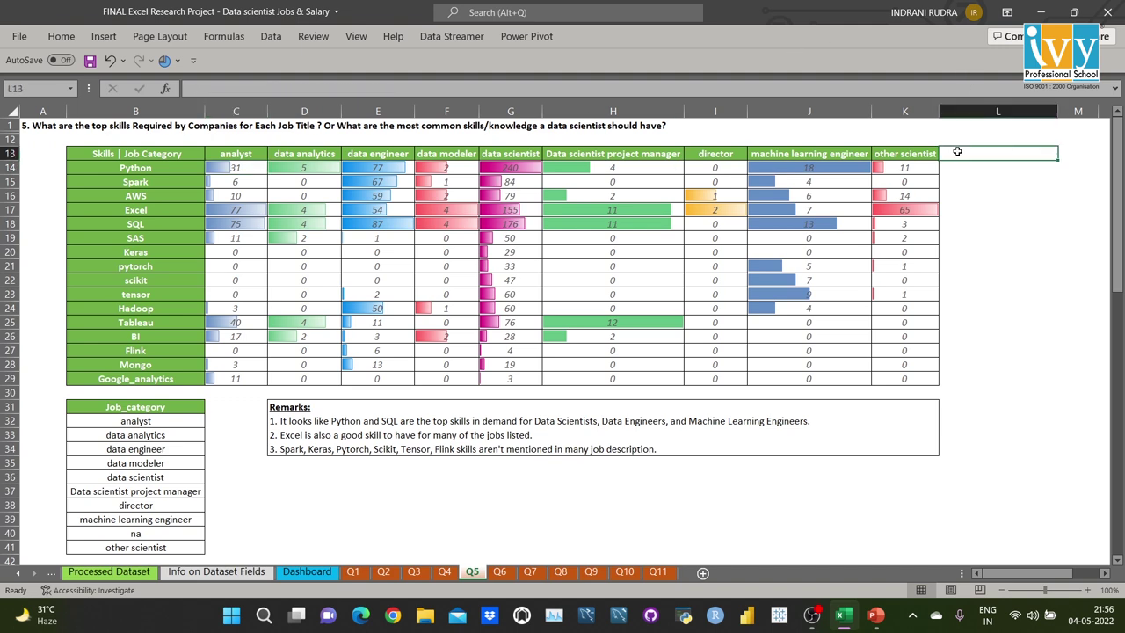
pyautogui.click(271, 36)
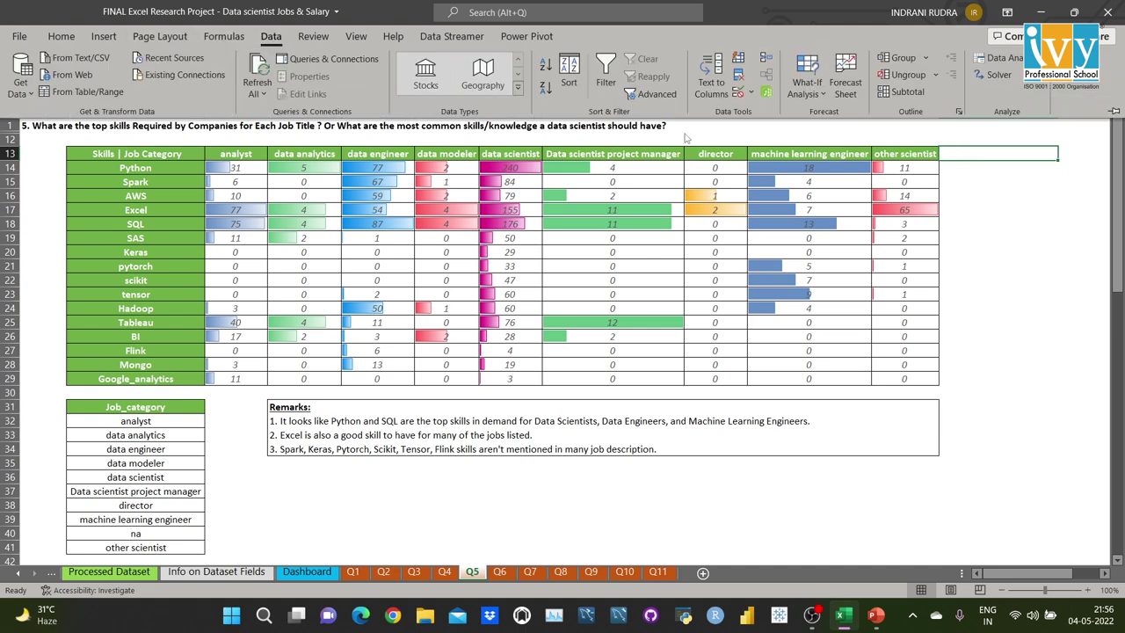
pyautogui.click(740, 92)
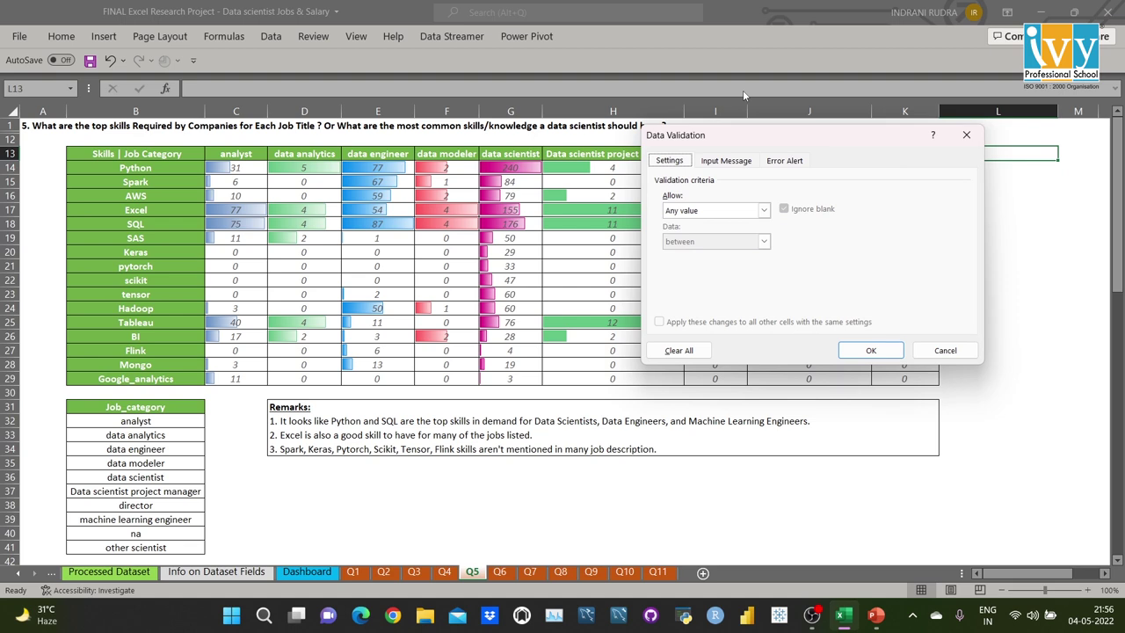
pyautogui.click(763, 210)
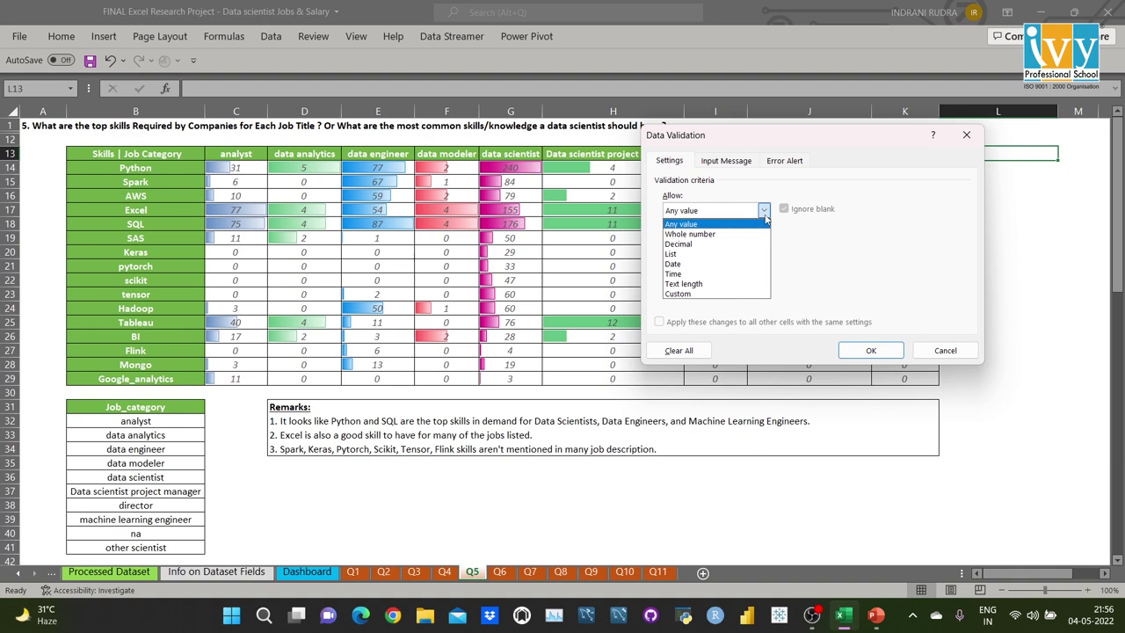
pyautogui.click(672, 254)
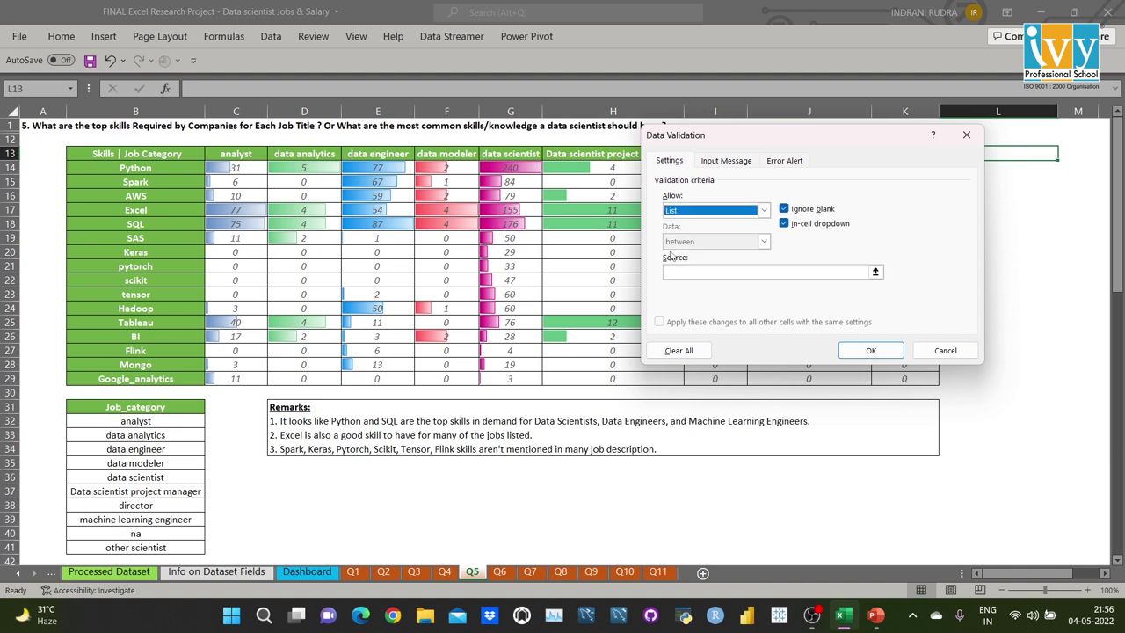
pyautogui.click(697, 273)
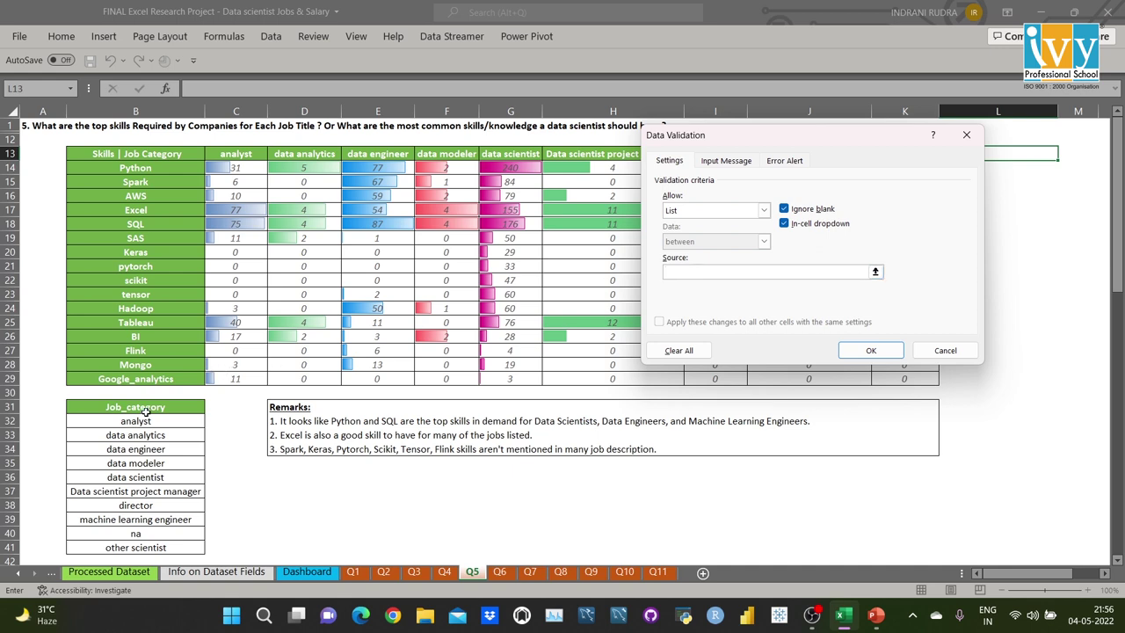
pyautogui.moveTo(145, 421); pyautogui.dragTo(149, 550)
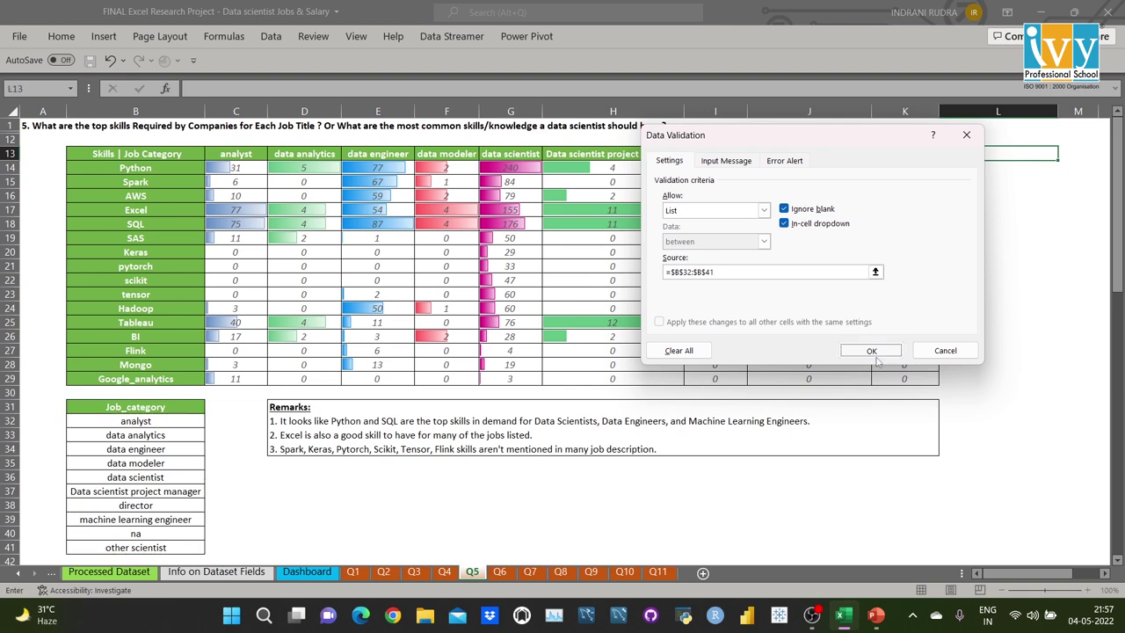
pyautogui.click(871, 351)
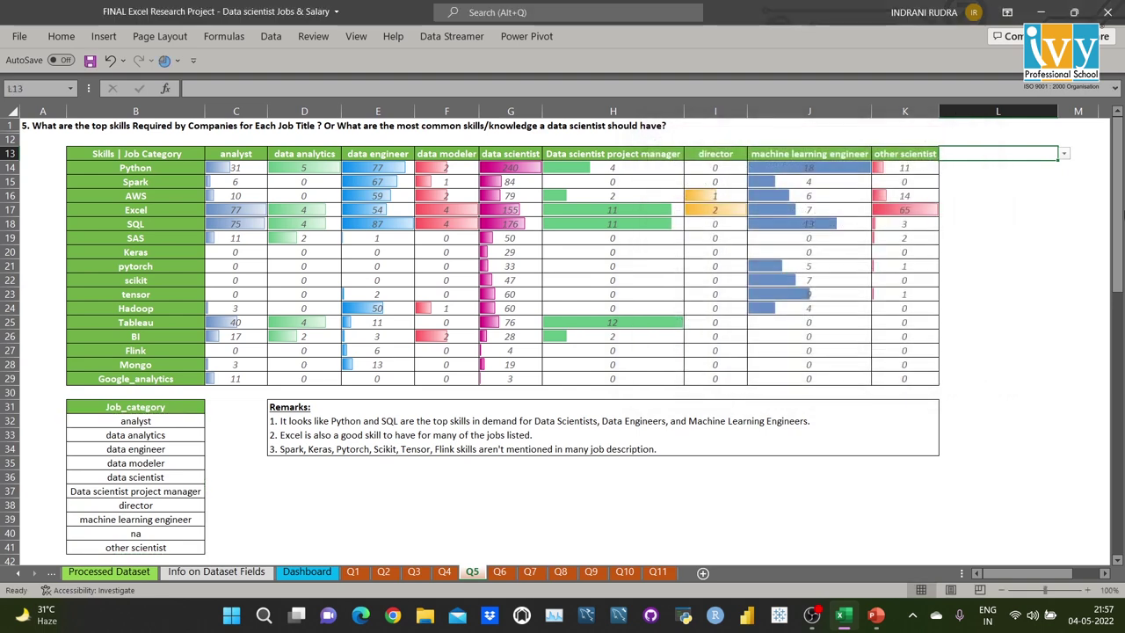
pyautogui.click(1064, 155)
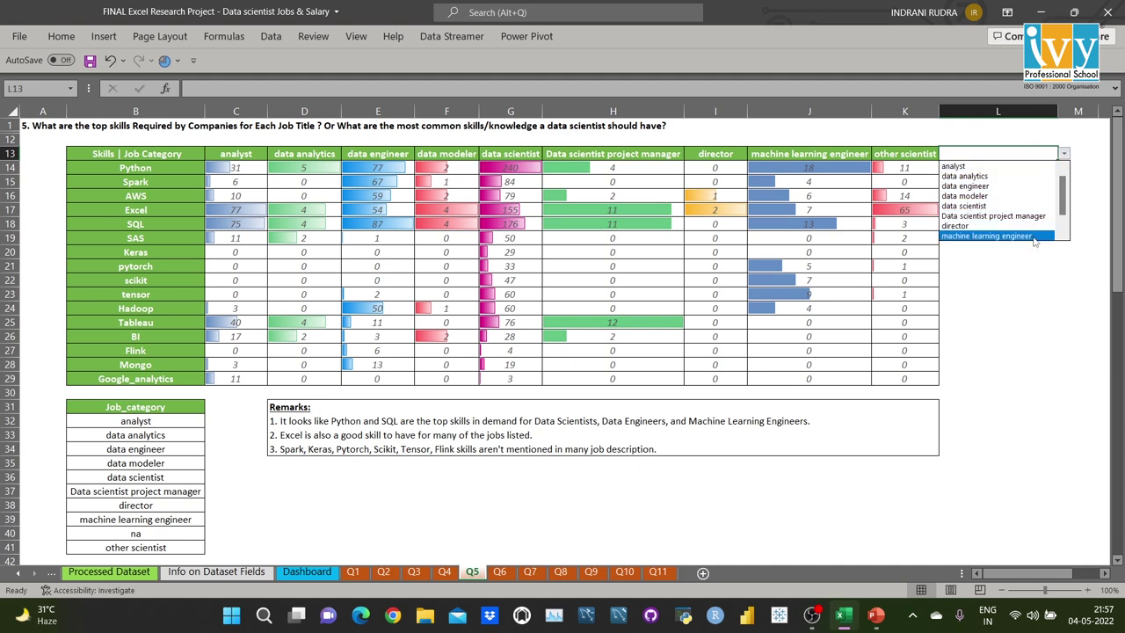
pyautogui.click(998, 207)
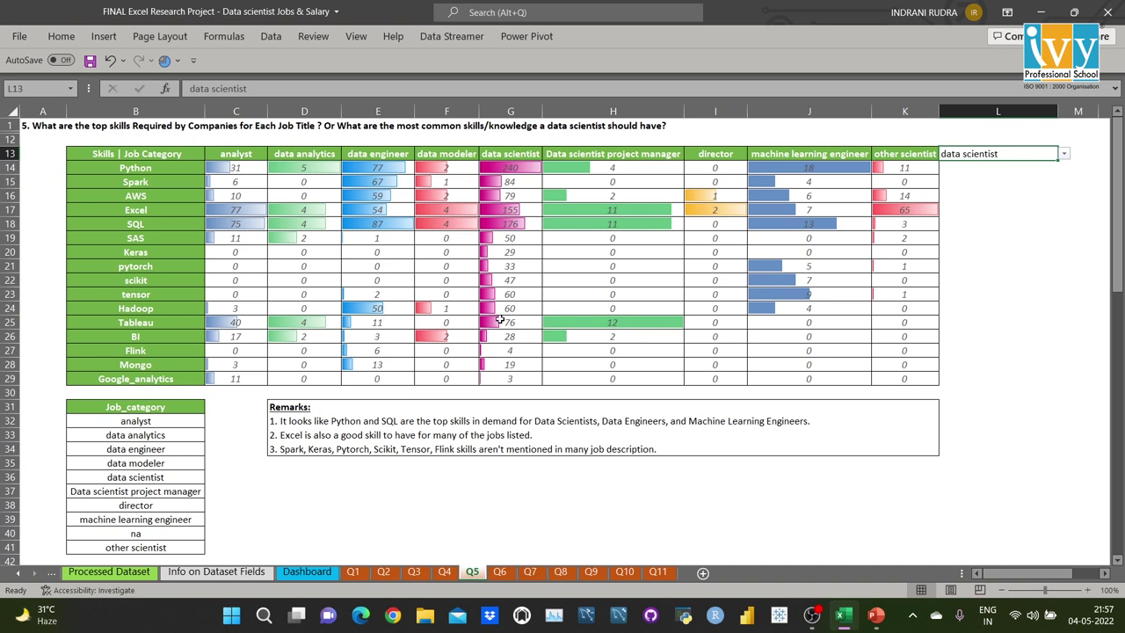
# Step: Try data engineer and Data scientist project manager as the job category in header C13, and set it back to analyst
pyautogui.click(254, 153)
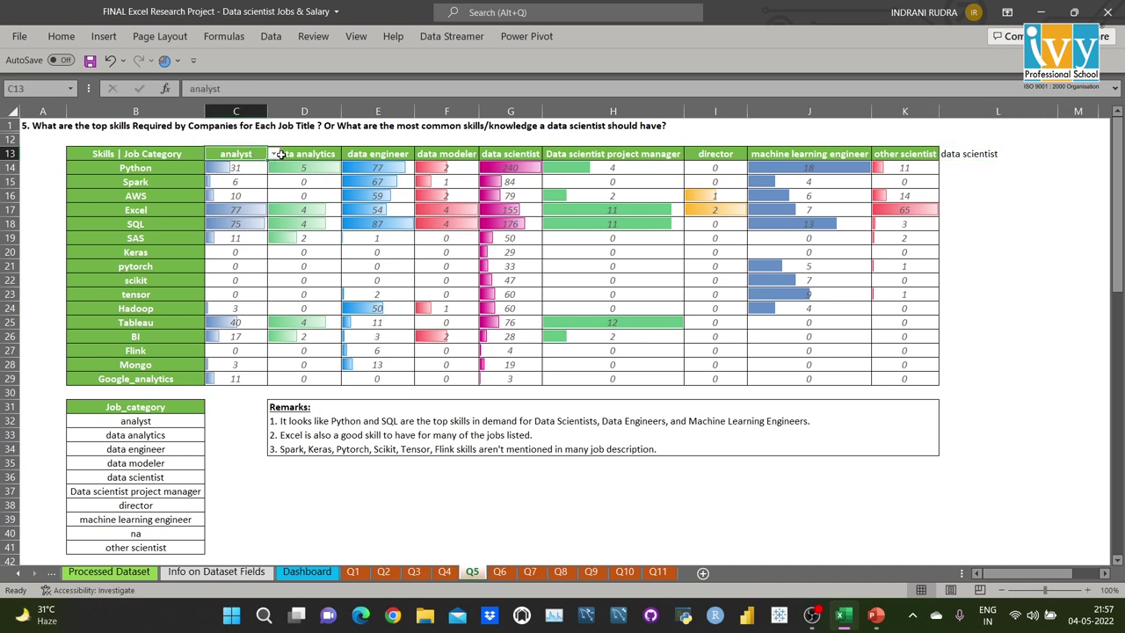
pyautogui.click(273, 154)
pyautogui.click(237, 187)
pyautogui.click(273, 154)
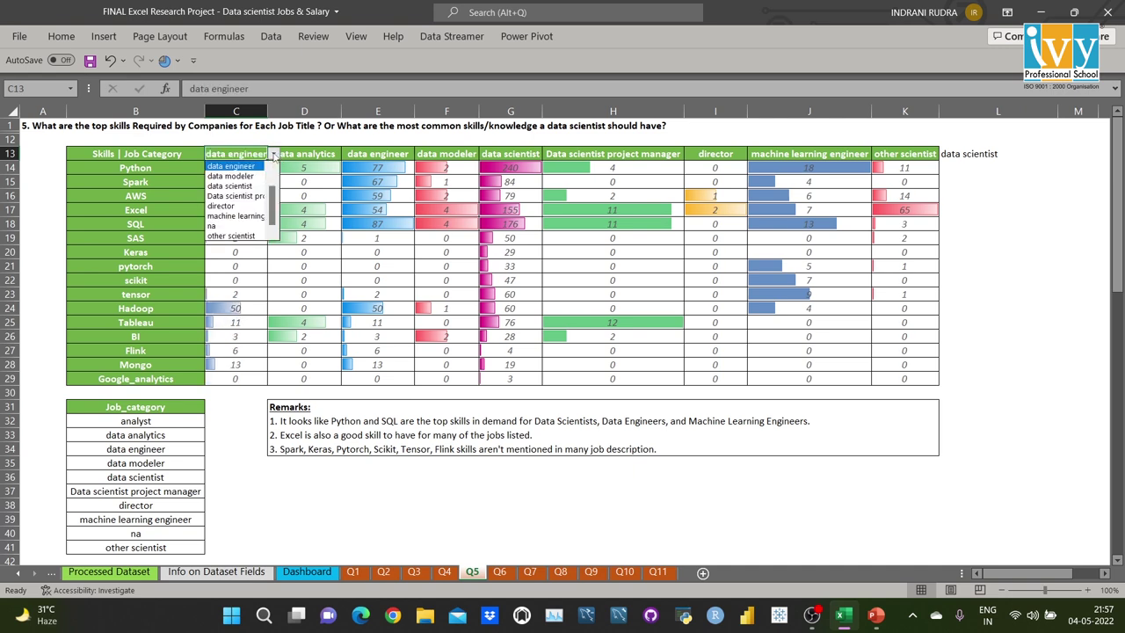
pyautogui.click(234, 195)
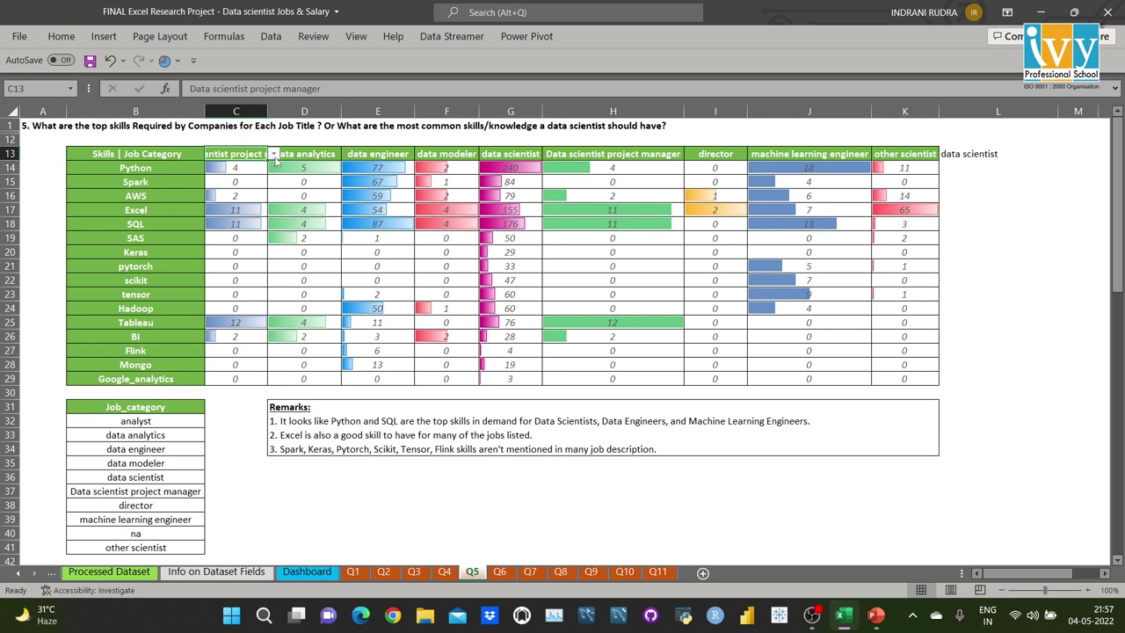
pyautogui.click(274, 154)
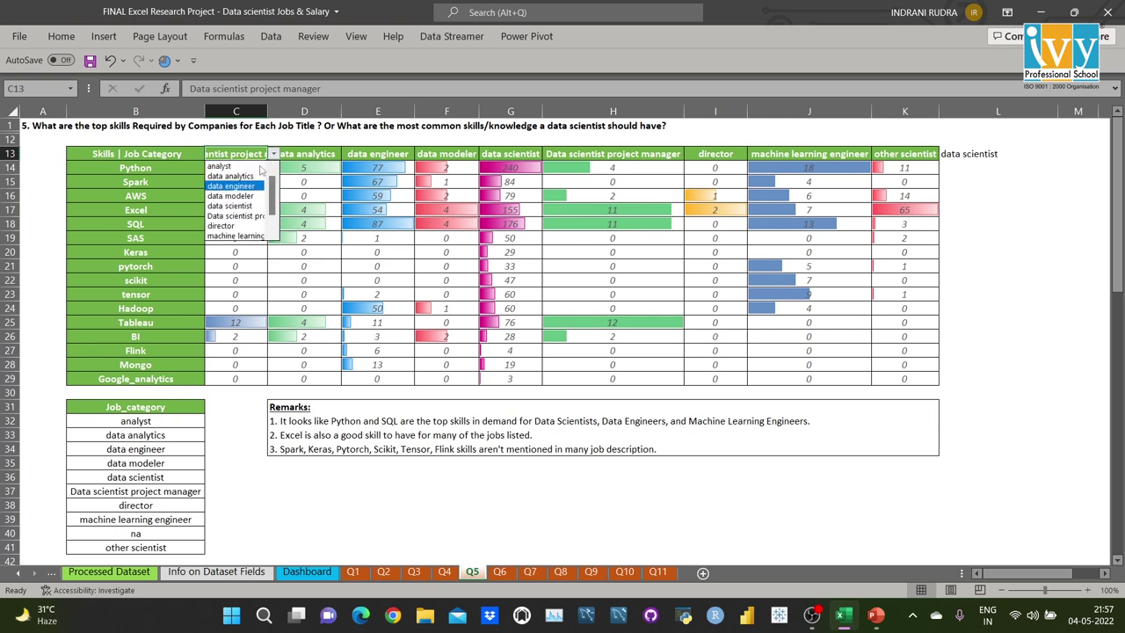
pyautogui.click(255, 166)
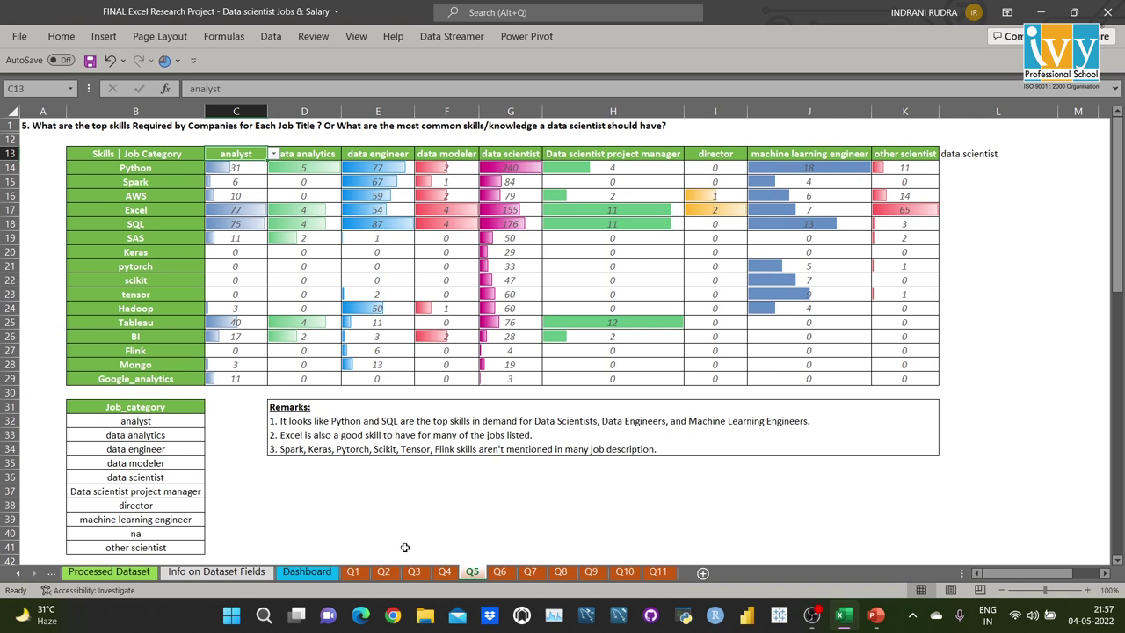
# Step: Review the degree, top industries, job title and seniority analyses with their remarks on sheets Q6 to Q9
pyautogui.click(500, 572)
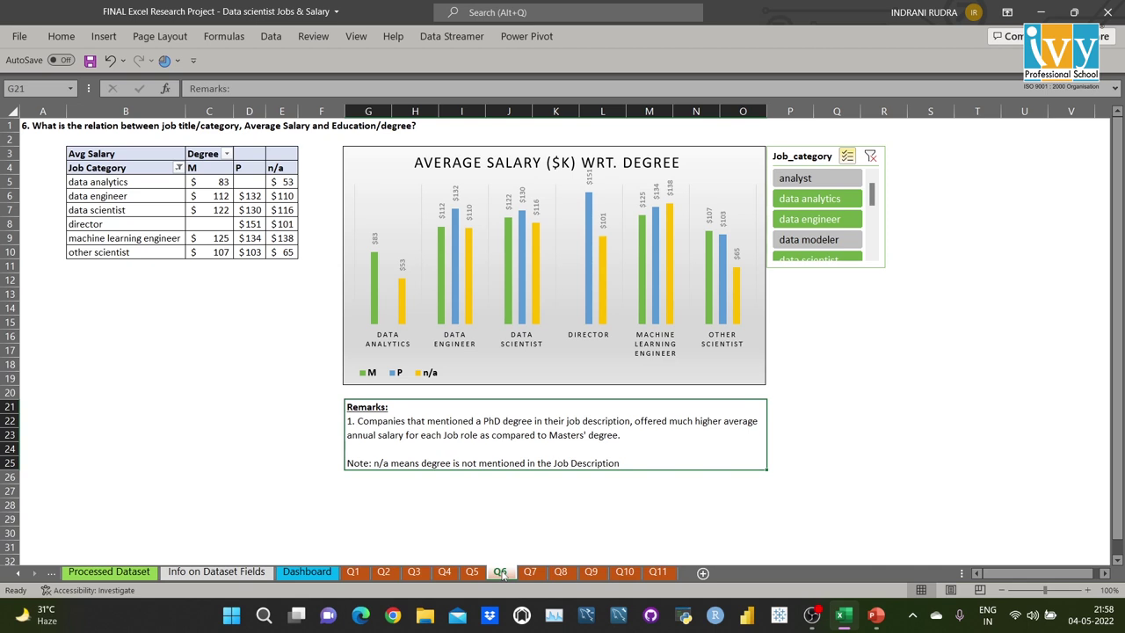
pyautogui.click(532, 572)
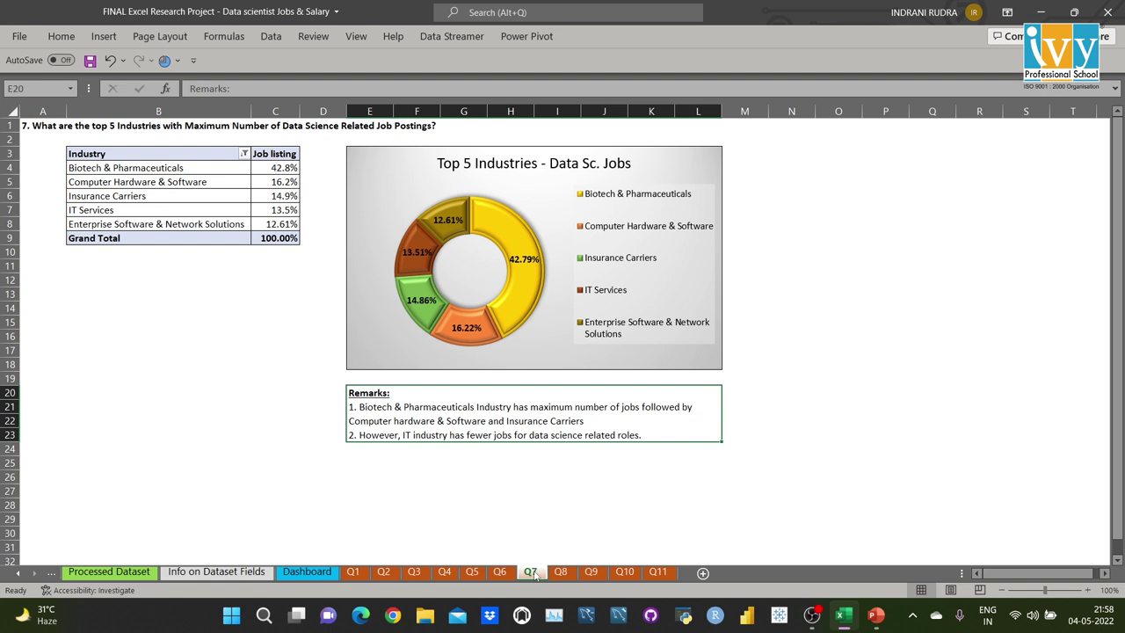
pyautogui.click(561, 572)
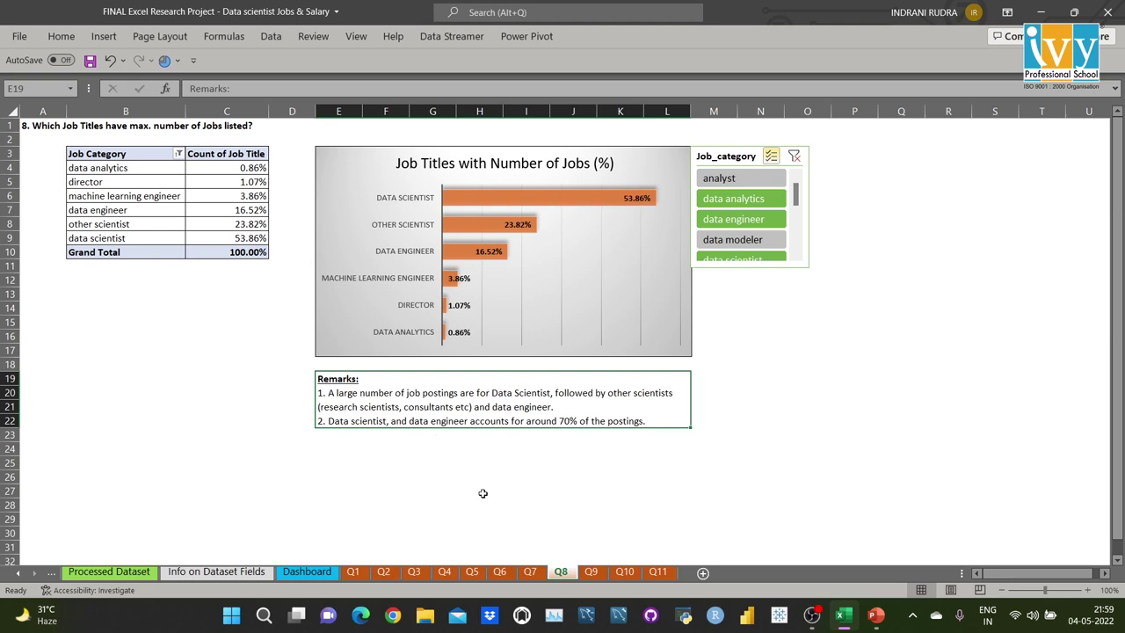
pyautogui.click(591, 572)
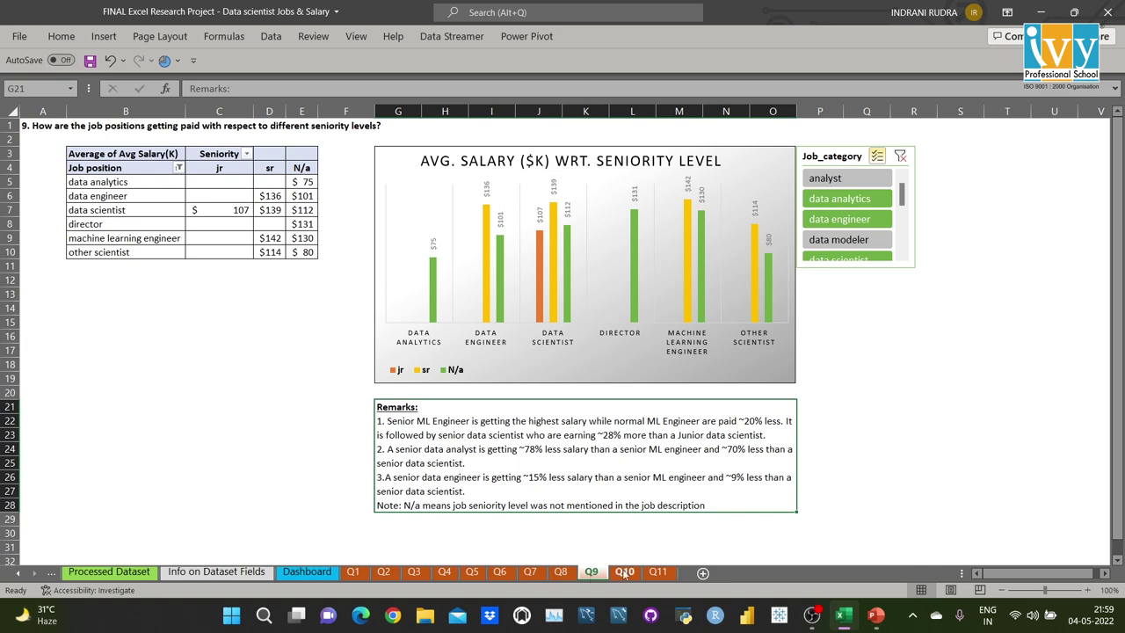
# Step: Examine each argument of the INDEX-MATCH formula for the first company's type of ownership in C10 on the Q10 sheet
pyautogui.click(624, 572)
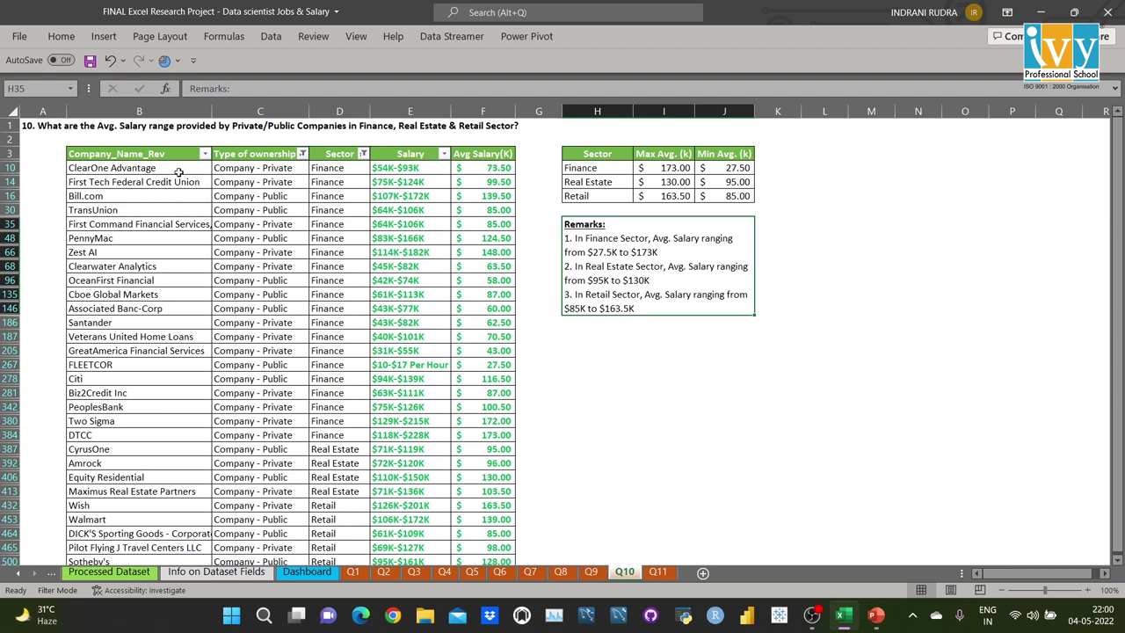
pyautogui.click(278, 167)
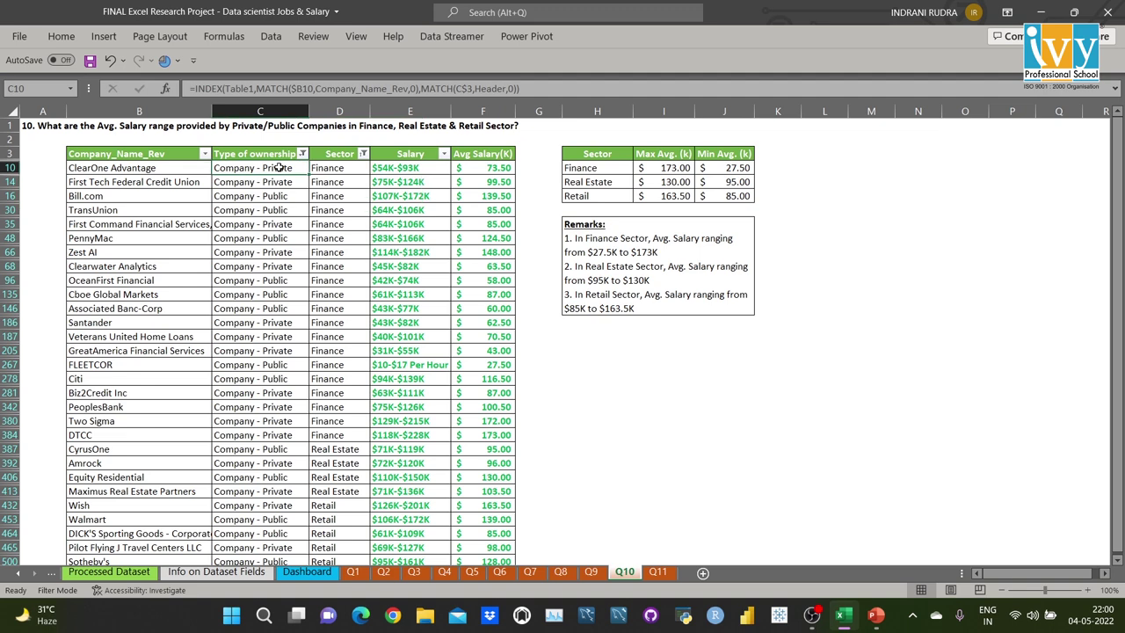
pyautogui.doubleClick(278, 167)
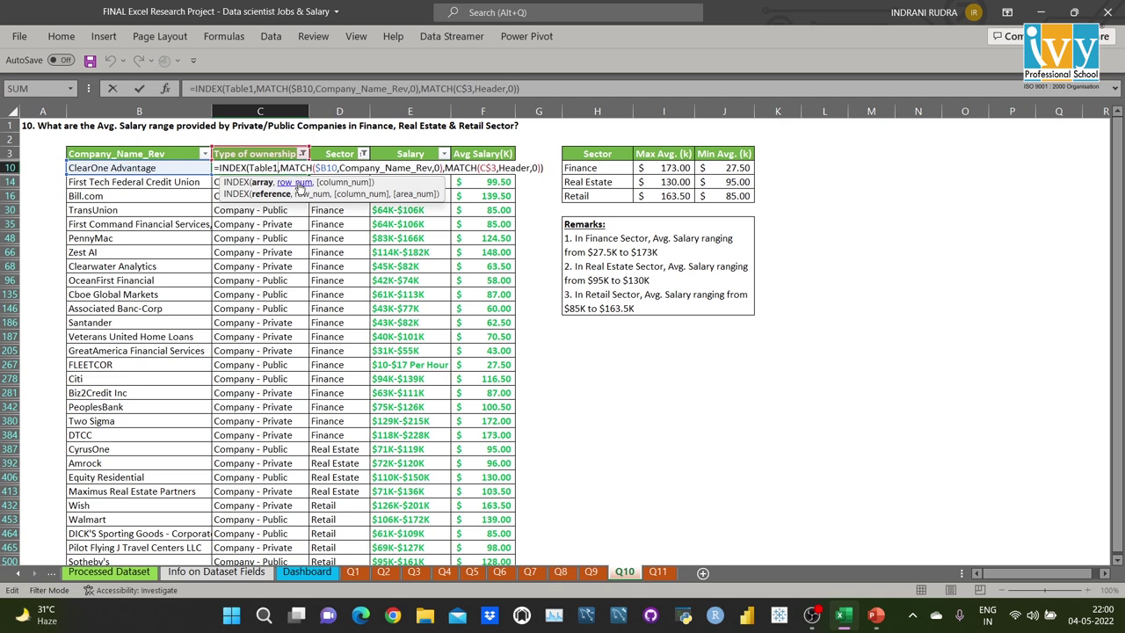
pyautogui.click(328, 166)
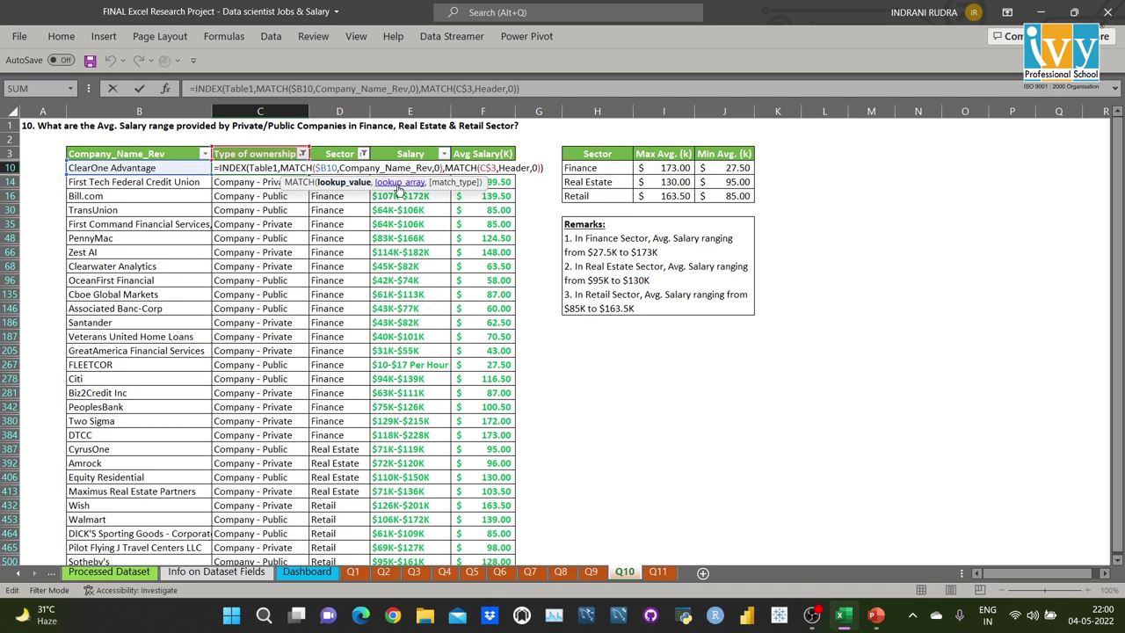
pyautogui.click(434, 168)
pyautogui.click(464, 168)
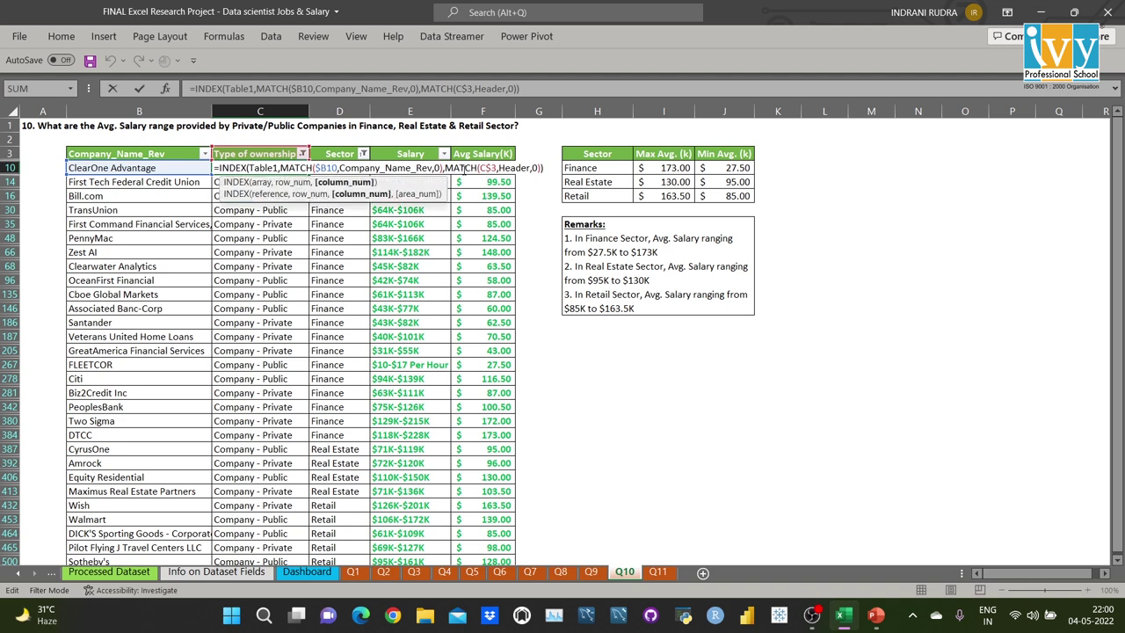
pyautogui.click(481, 168)
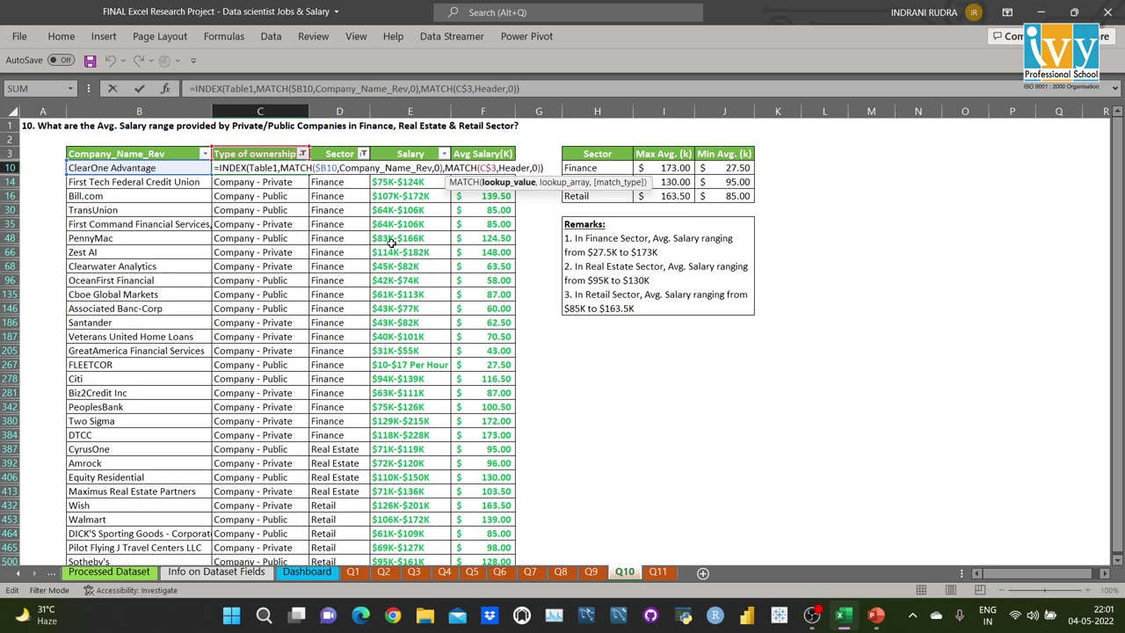
pyautogui.click(561, 184)
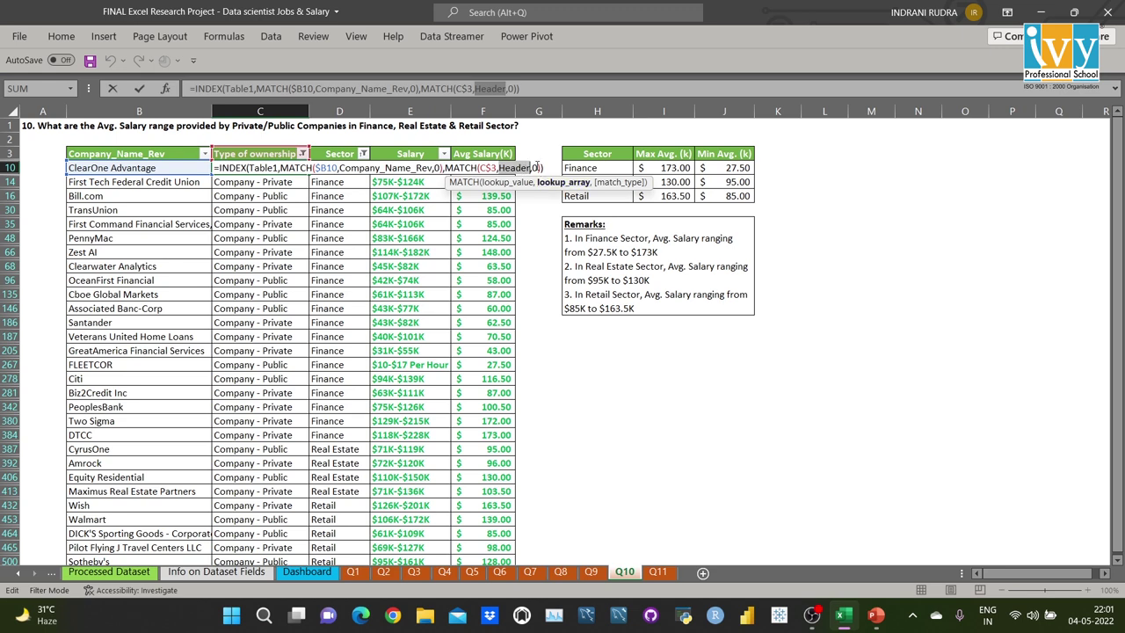
pyautogui.click(545, 167)
pyautogui.press('Return')
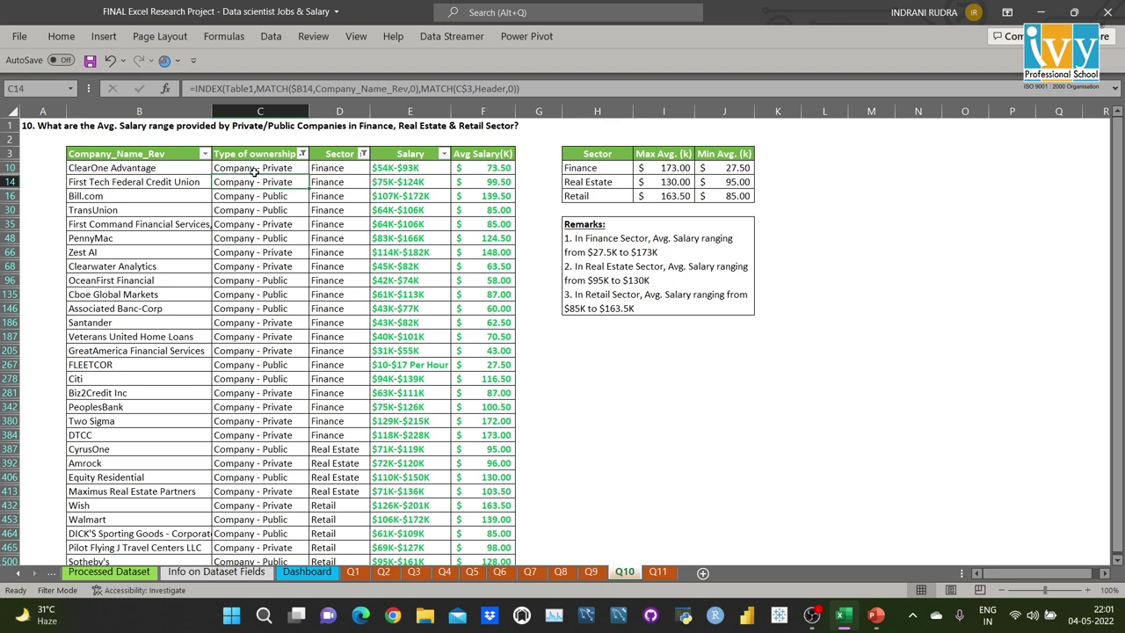
# Step: Examine the lookup formulas for the first company's sector, salary and average salary in D10, E10 and F10
pyautogui.click(344, 170)
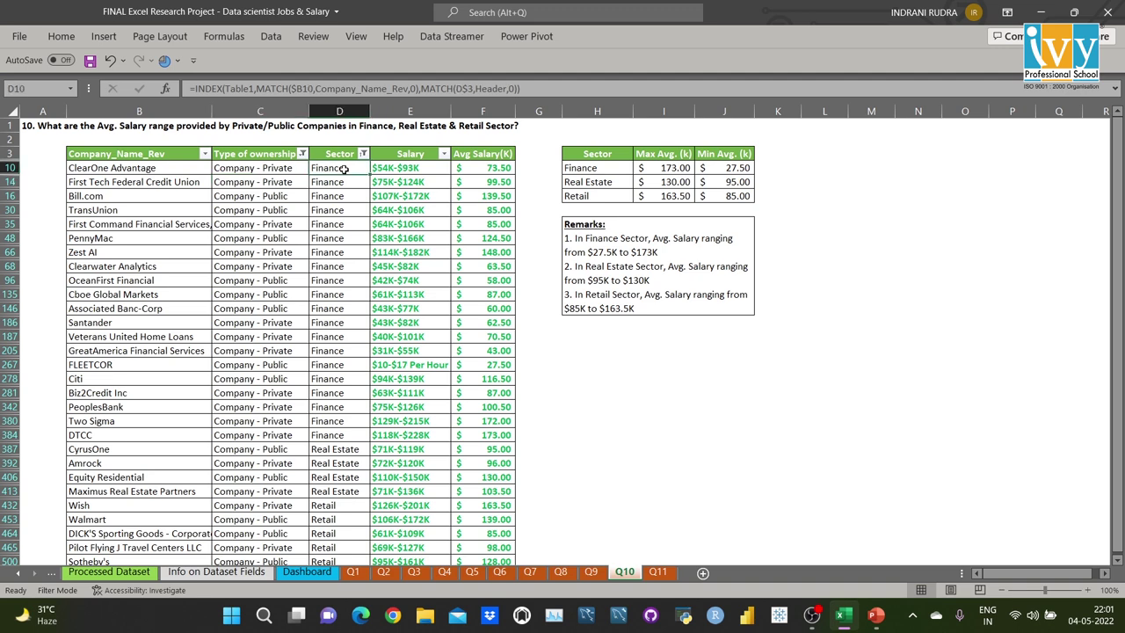
pyautogui.click(401, 169)
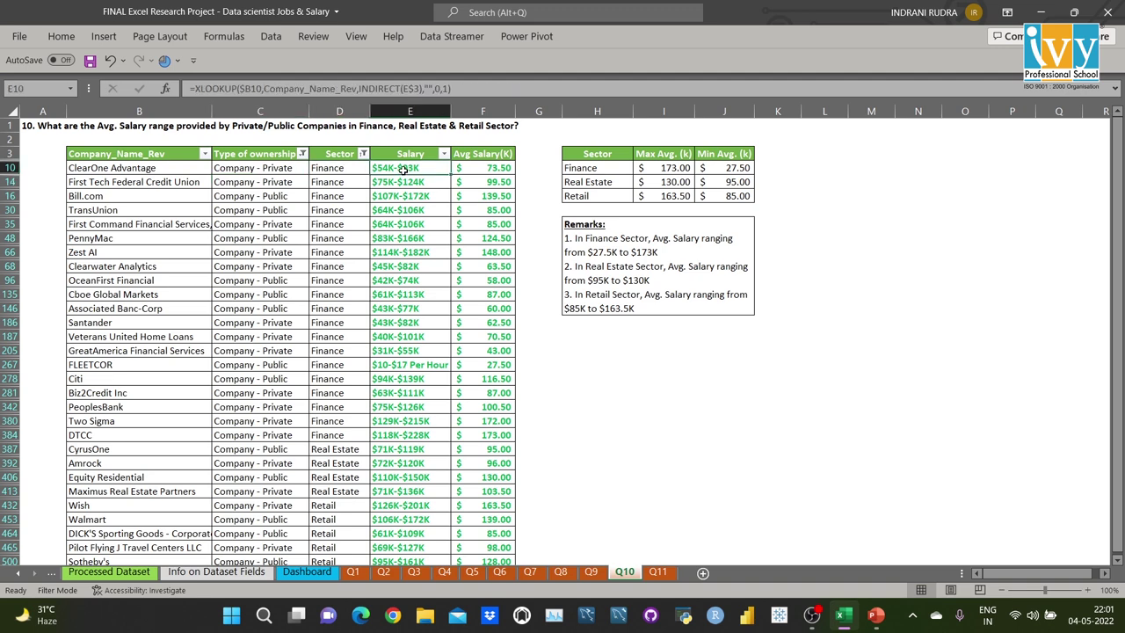
pyautogui.click(475, 169)
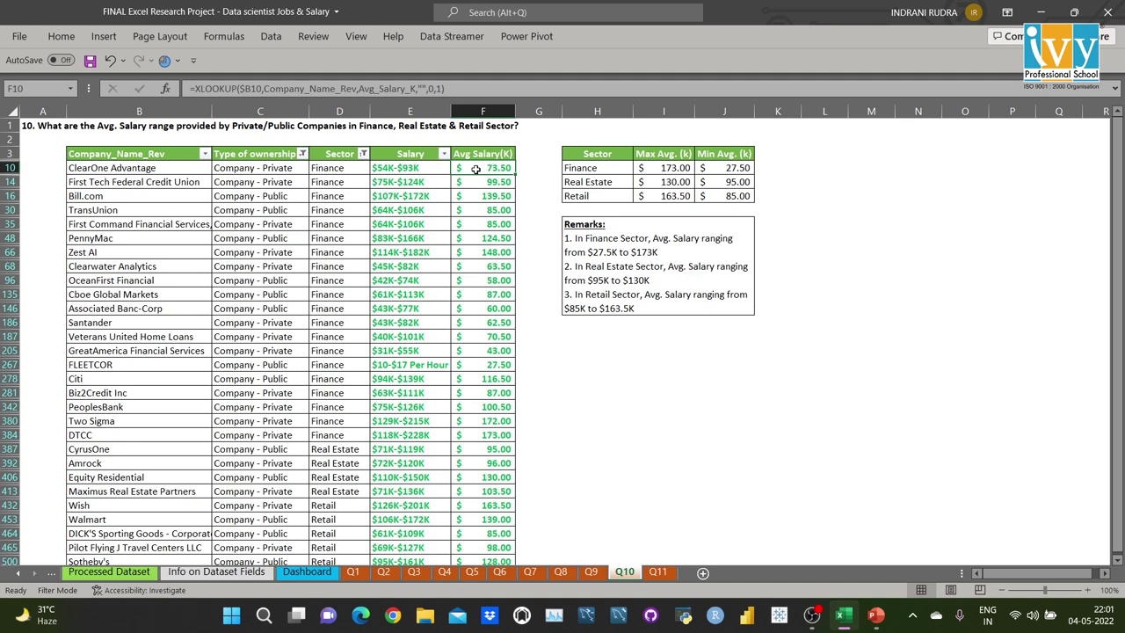
# Step: Examine the SUBTOTAL formula for the Finance sector's maximum average salary and read the Q10 remarks
pyautogui.click(302, 155)
pyautogui.click(303, 155)
pyautogui.click(685, 167)
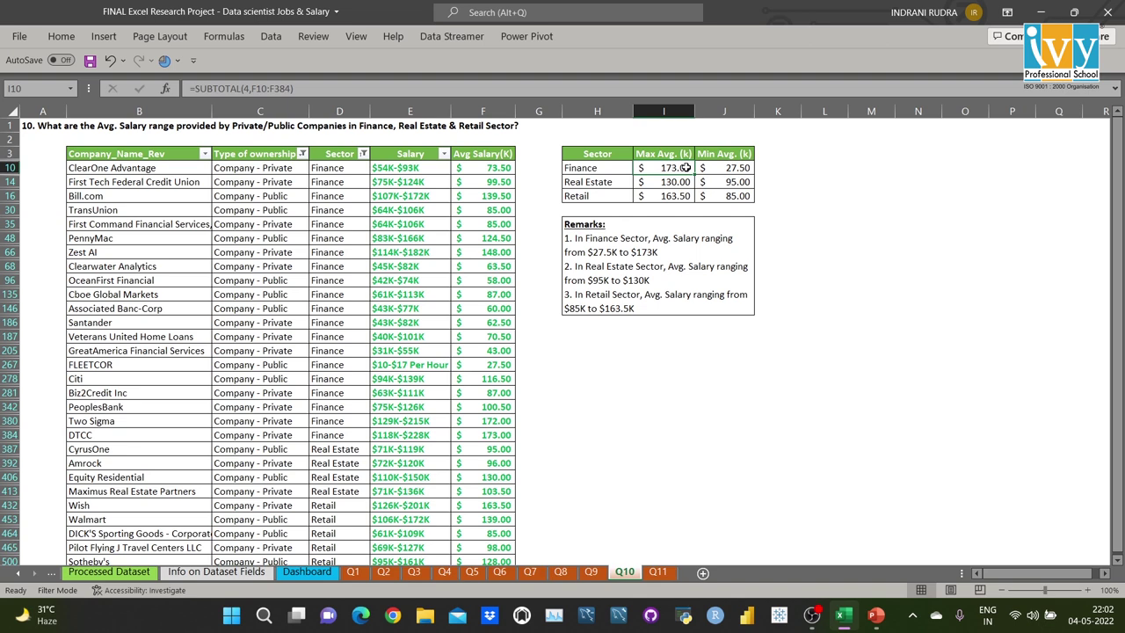
pyautogui.click(672, 278)
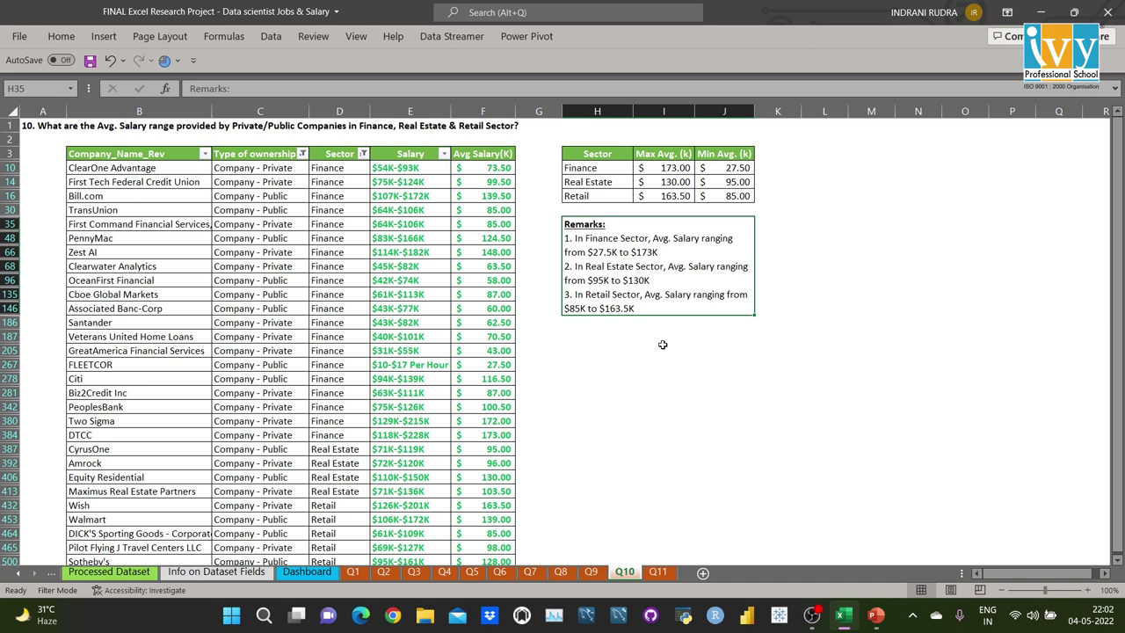
# Step: Review the company revenue, age and size salary analysis on the Q11 sheet and bring up the Dashboard sheet
pyautogui.click(658, 573)
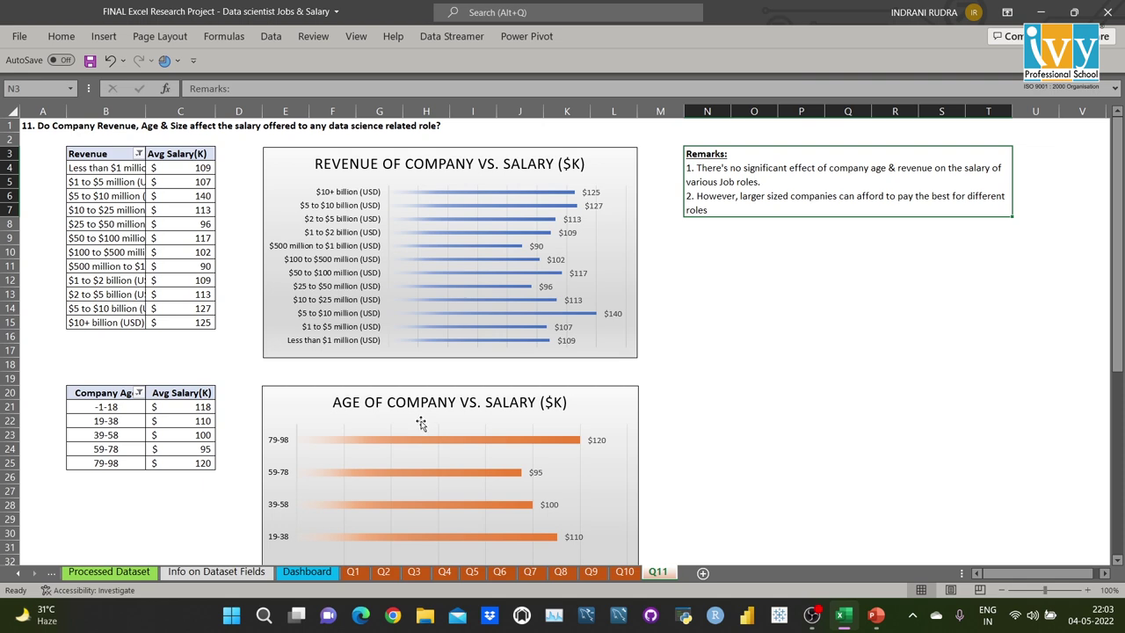
pyautogui.click(320, 575)
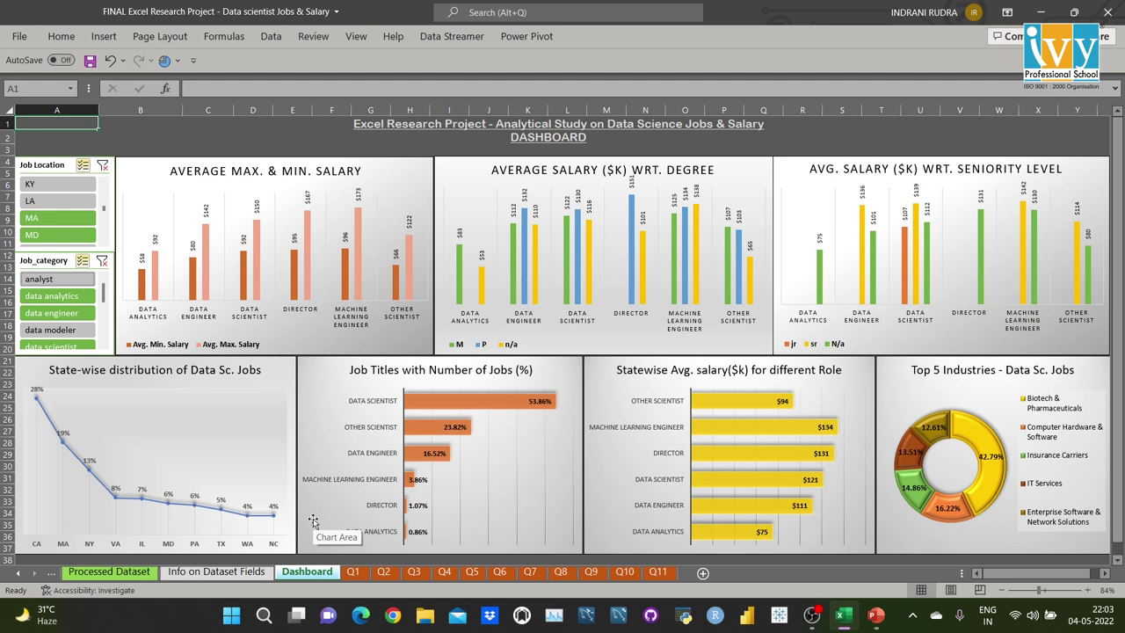
# Step: Examine which PivotTables the Job_category slicer is connected to in its report connections, leaving the connections as they are
pyautogui.click(51, 165)
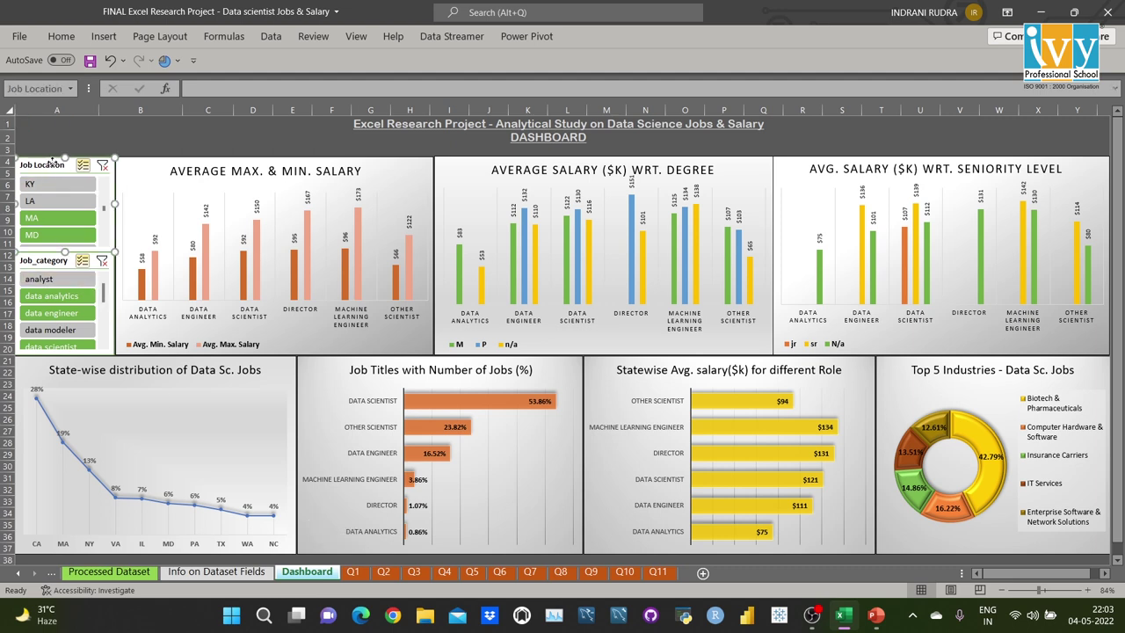
pyautogui.click(56, 259)
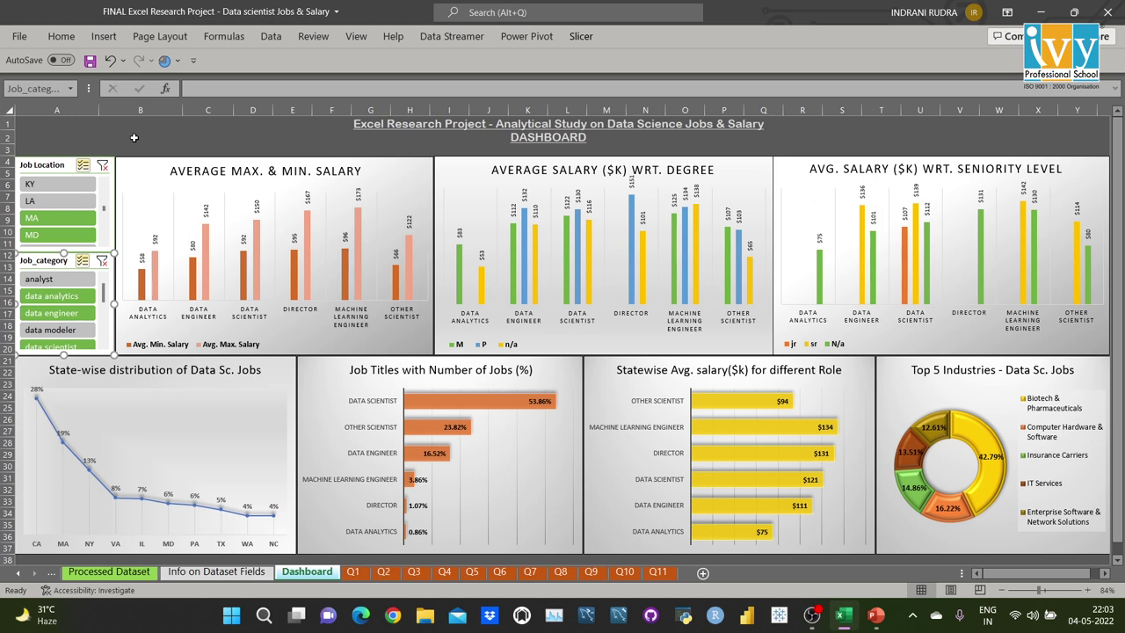
pyautogui.rightClick(65, 266)
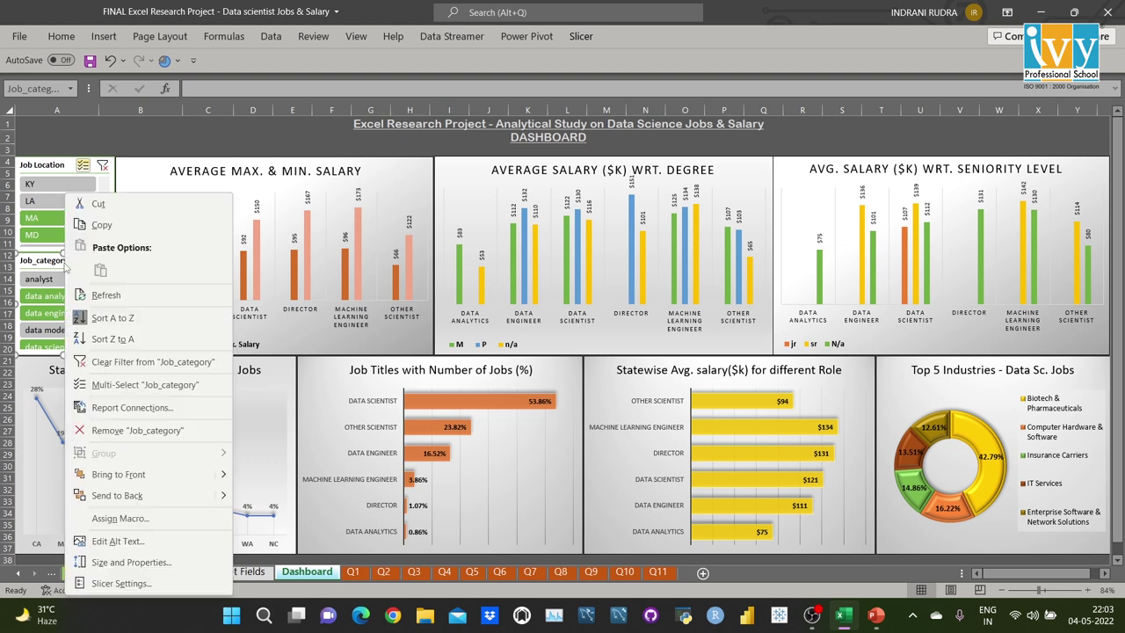
pyautogui.click(131, 408)
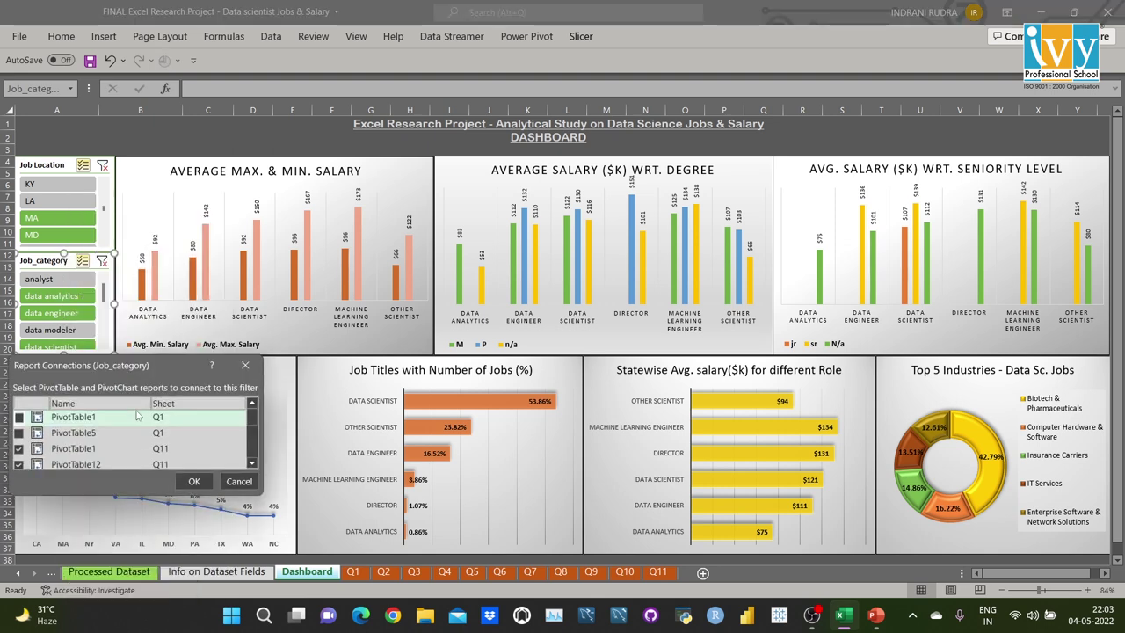
pyautogui.click(252, 464)
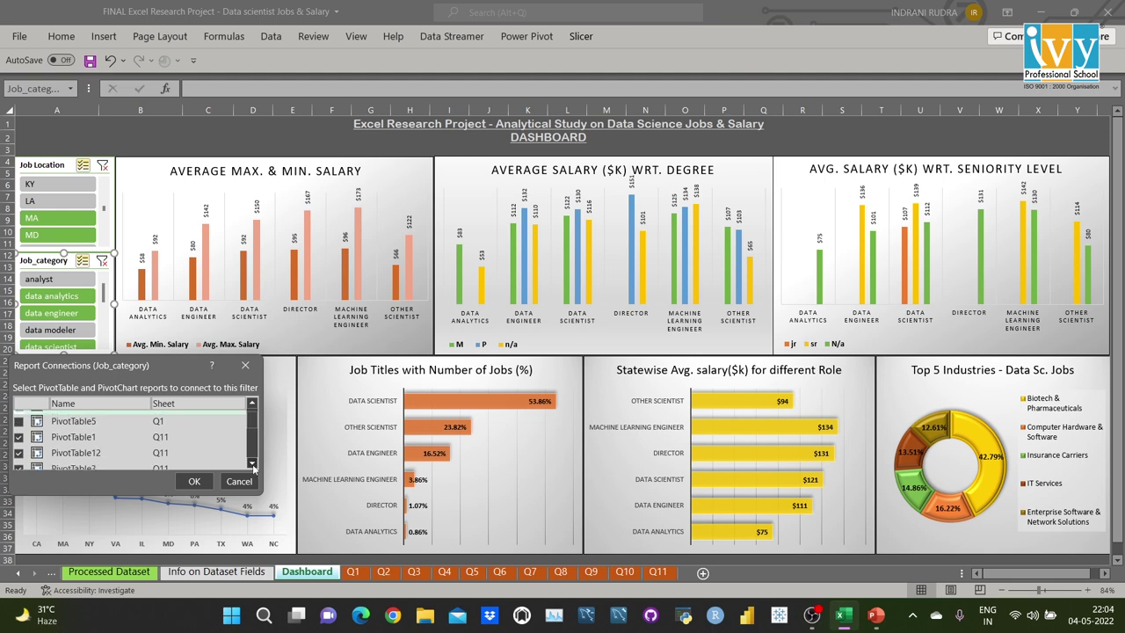
pyautogui.click(252, 464)
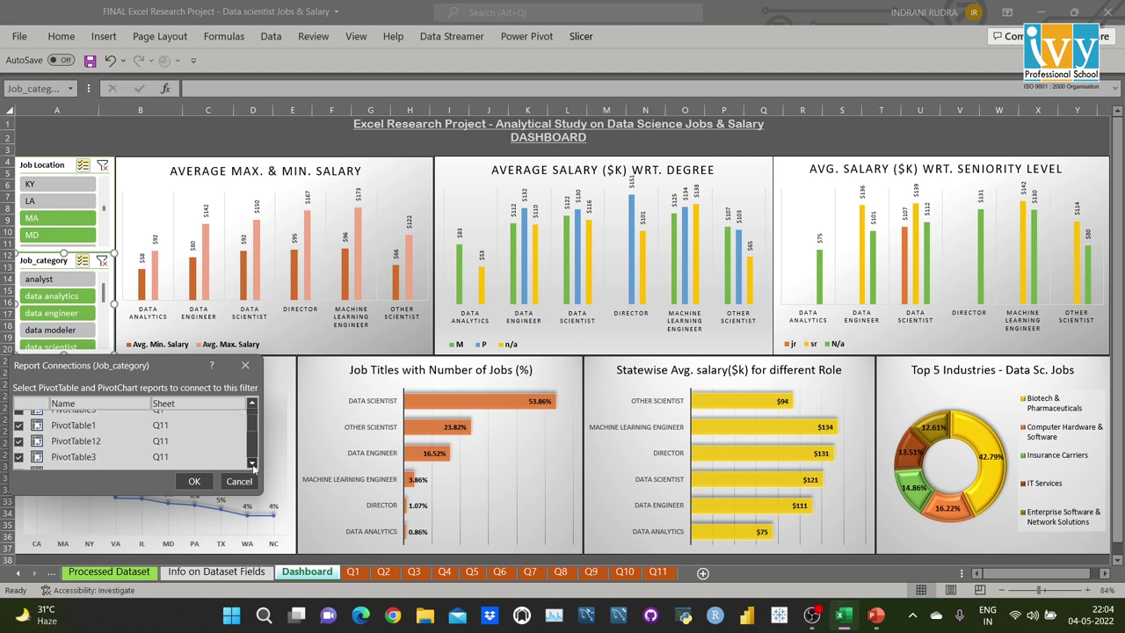
pyautogui.click(248, 366)
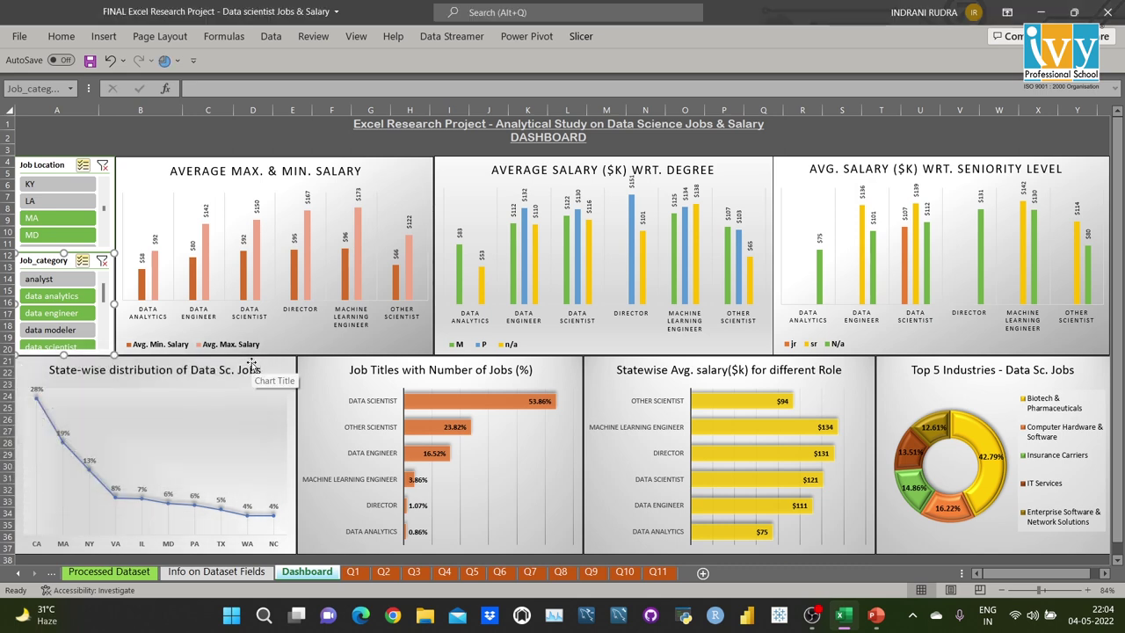
# Step: Try adding analyst and data modeler one at a time to the Job_category slicer selection, removing each again, and deselect the slicer
pyautogui.keyDown('ctrl'); pyautogui.click(70, 281); pyautogui.keyUp('ctrl')
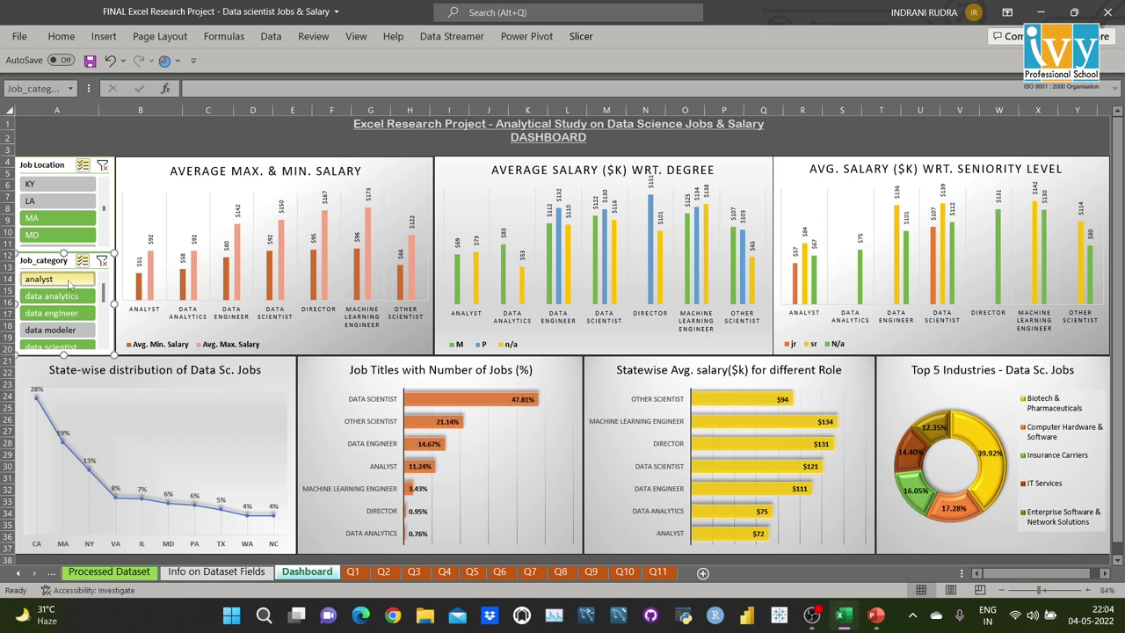
pyautogui.keyDown('ctrl'); pyautogui.click(70, 281); pyautogui.keyUp('ctrl')
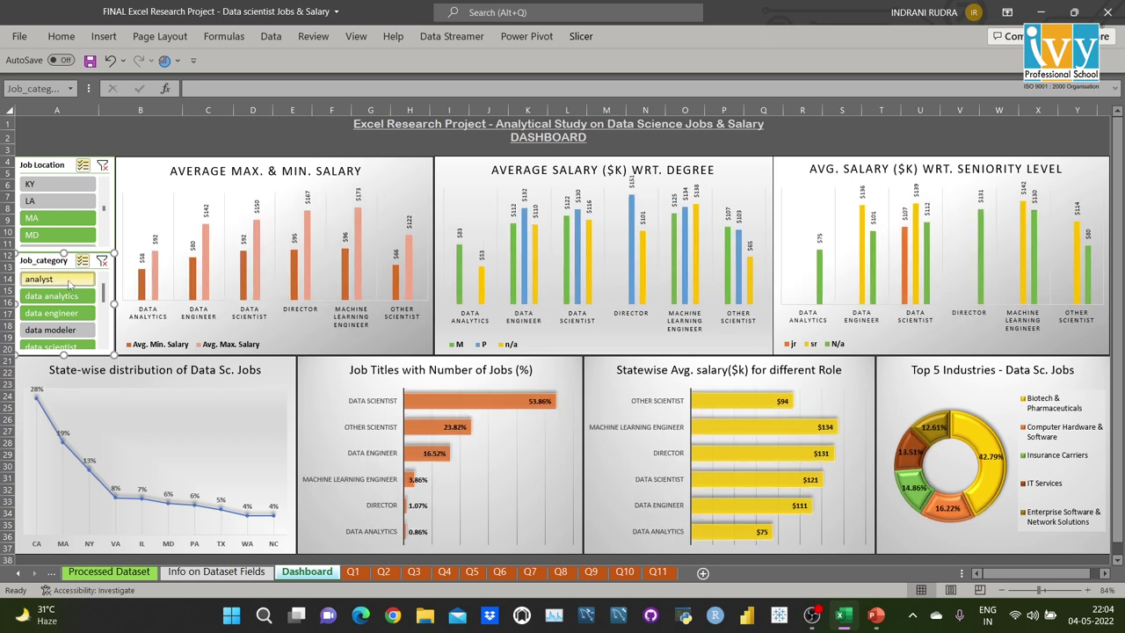
pyautogui.keyDown('ctrl'); pyautogui.click(69, 225); pyautogui.keyUp('ctrl')
pyautogui.keyDown('ctrl'); pyautogui.click(70, 224); pyautogui.keyUp('ctrl')
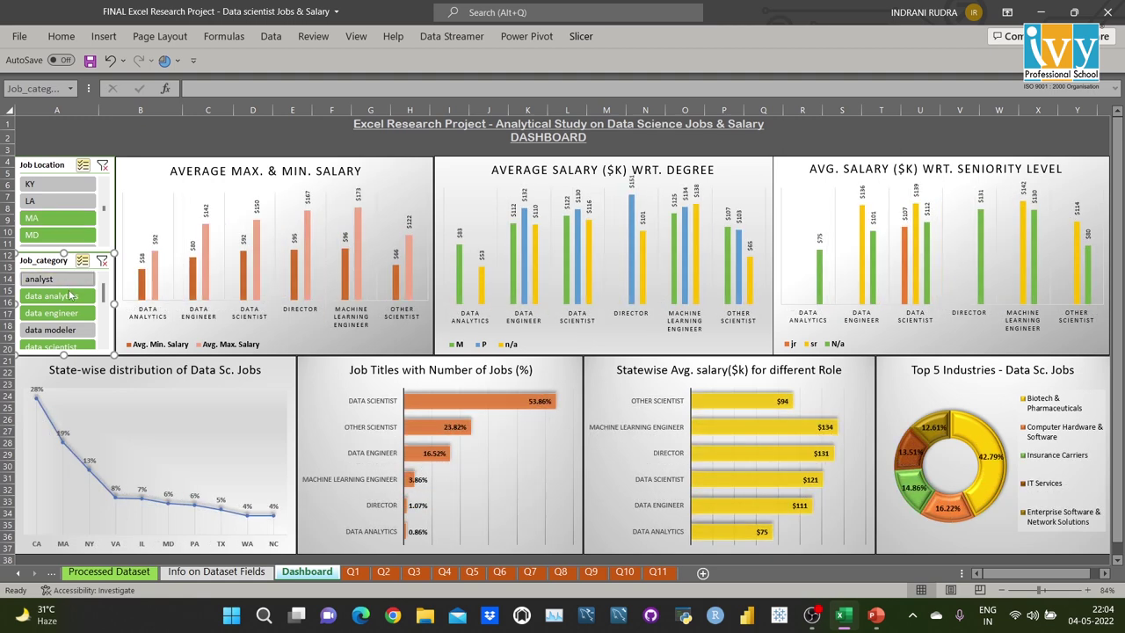
pyautogui.keyDown('ctrl'); pyautogui.click(74, 331); pyautogui.keyUp('ctrl')
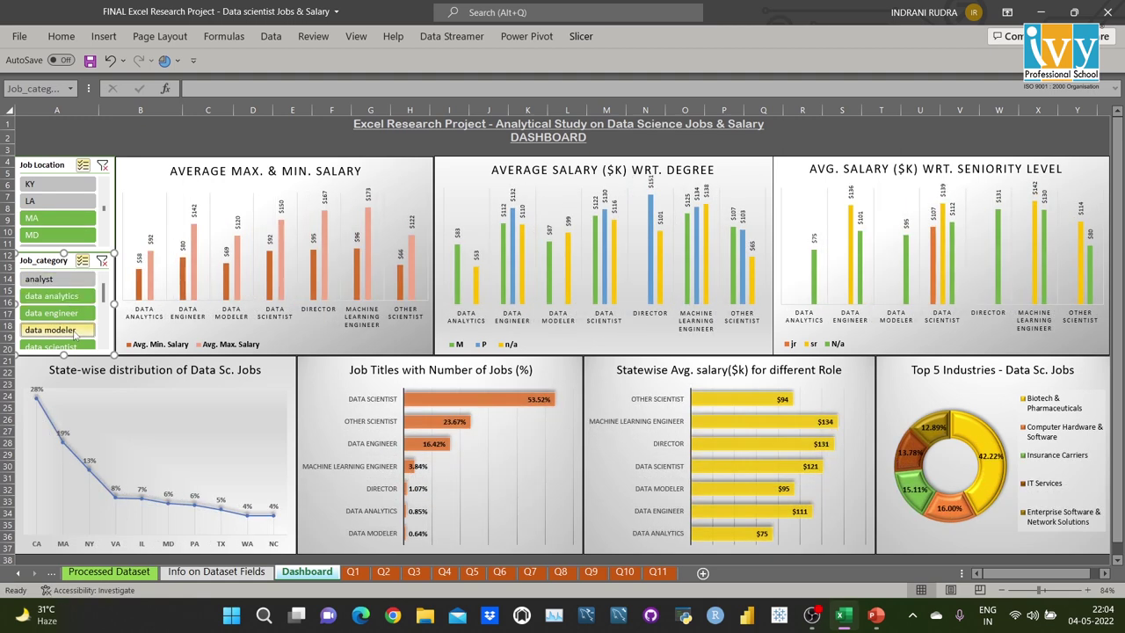
pyautogui.keyDown('ctrl'); pyautogui.click(74, 331); pyautogui.keyUp('ctrl')
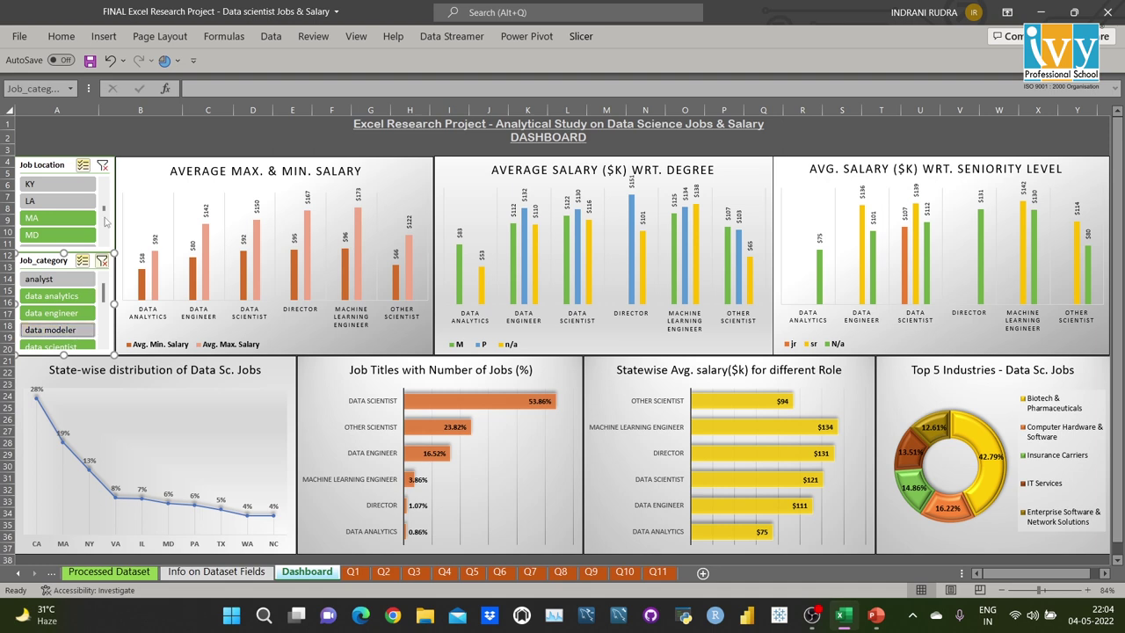
pyautogui.click(161, 124)
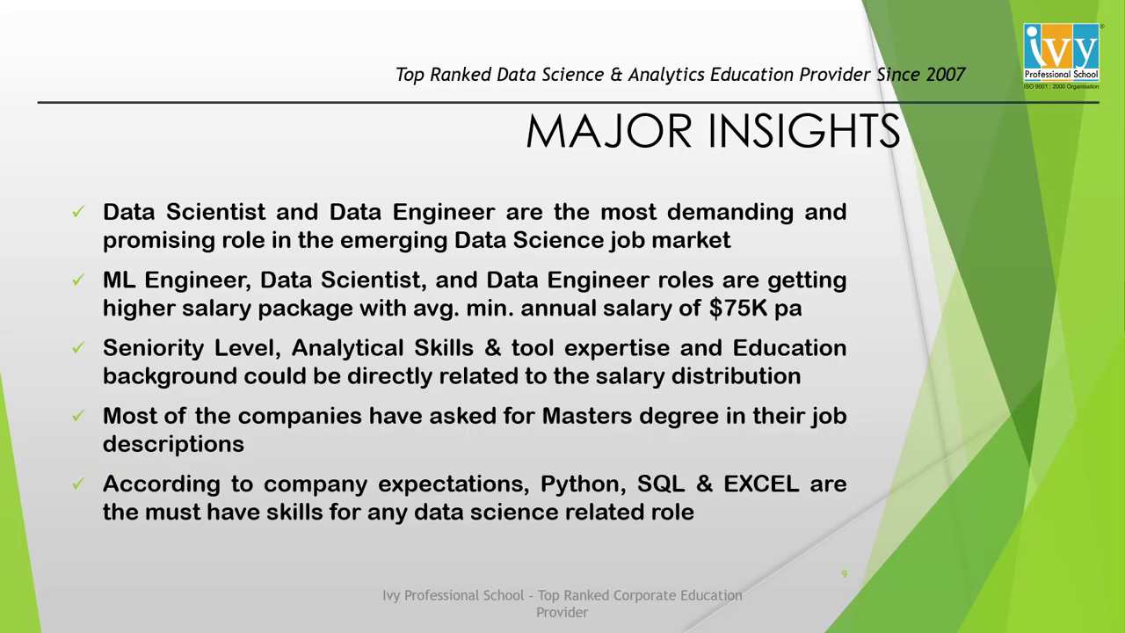